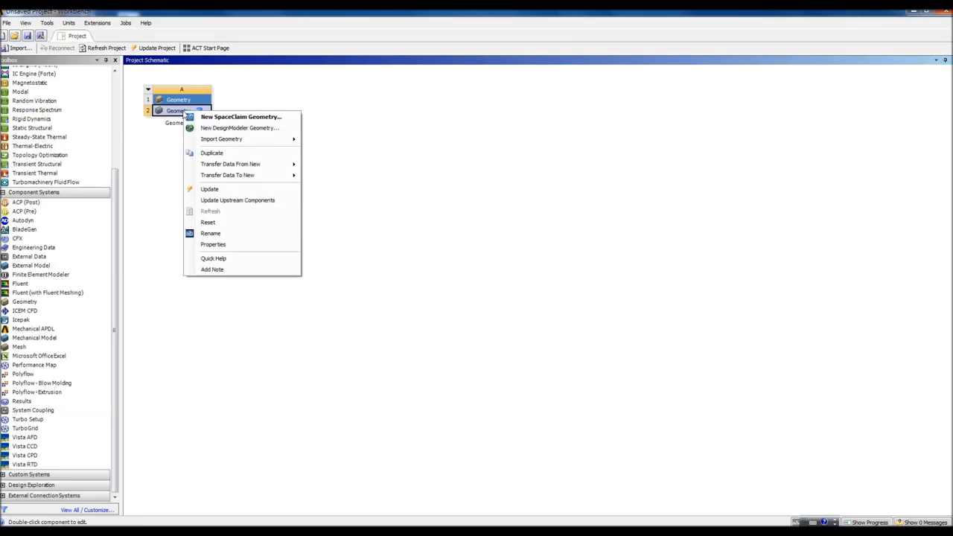
# - Create a new DesignModeler geometry for the Geometry system and set its length unit to inch
pyautogui.click(203, 129)
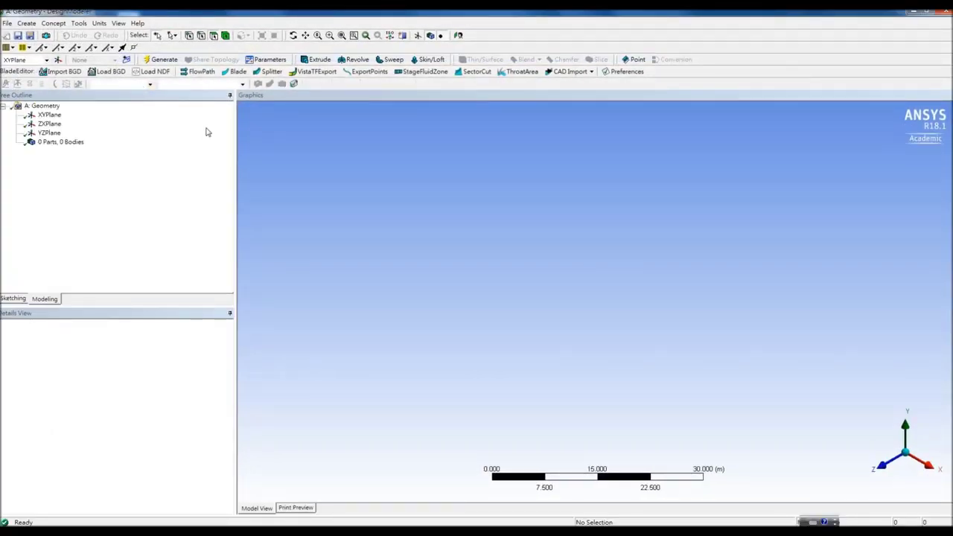
pyautogui.click(99, 23)
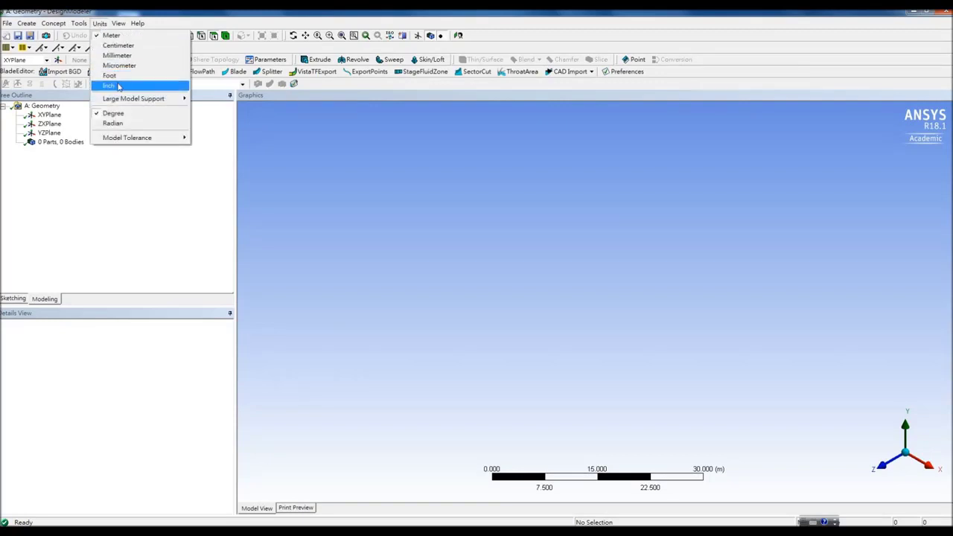
pyautogui.click(118, 86)
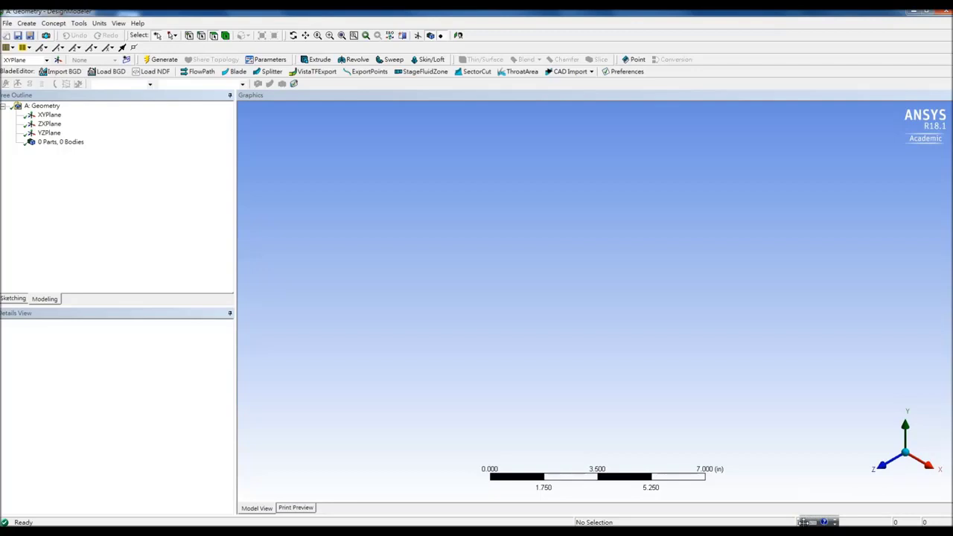
# - Start a sketch on the XY plane, face it straight on, and draw an upright rectangle enclosing the origin
pyautogui.click(13, 299)
pyautogui.click(44, 298)
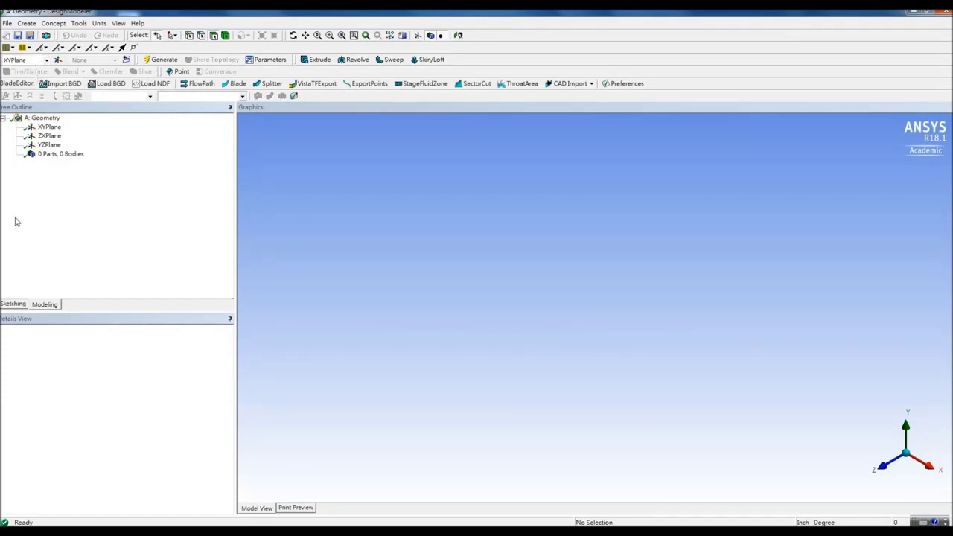
pyautogui.click(15, 305)
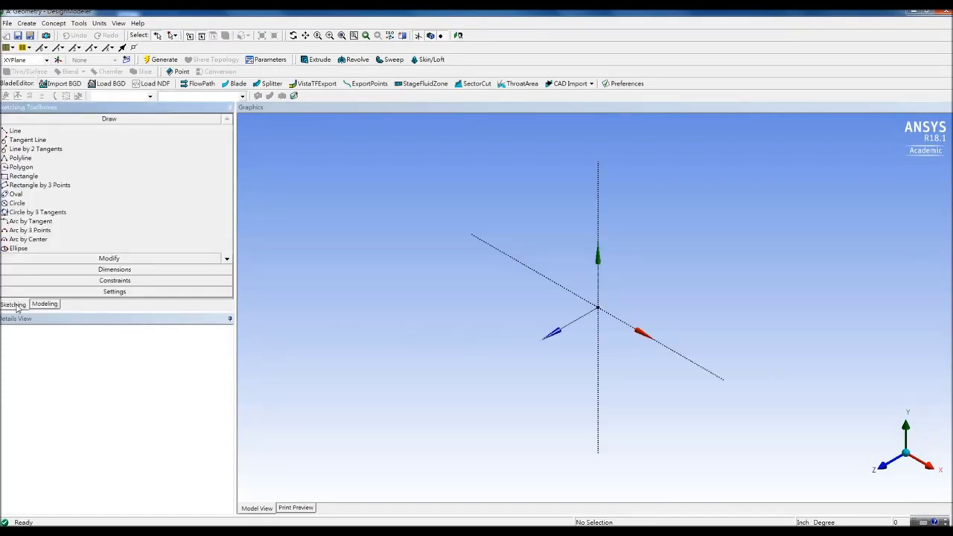
pyautogui.click(458, 35)
pyautogui.click(24, 176)
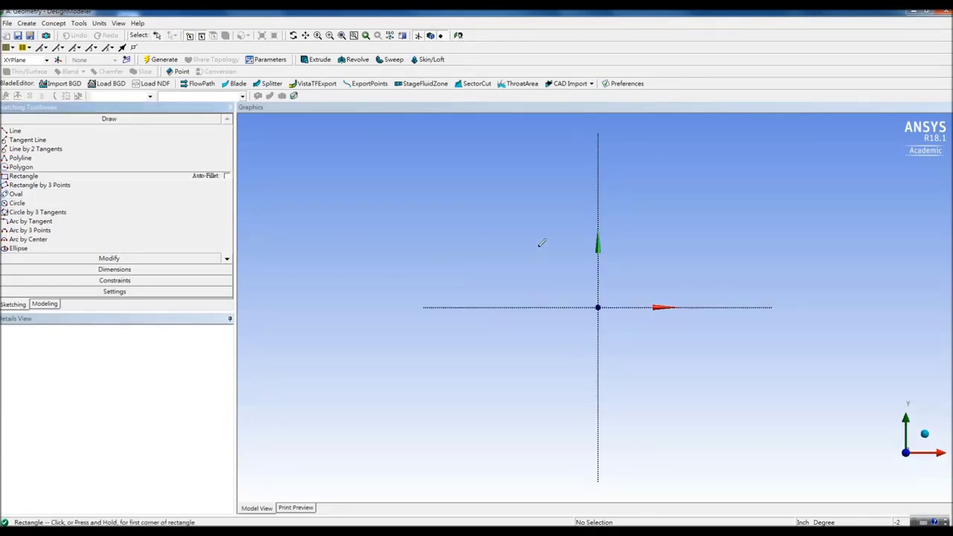
pyautogui.moveTo(528, 229)
pyautogui.mouseDown()
pyautogui.moveTo(618, 356)
pyautogui.moveTo(680, 420)
pyautogui.mouseUp()
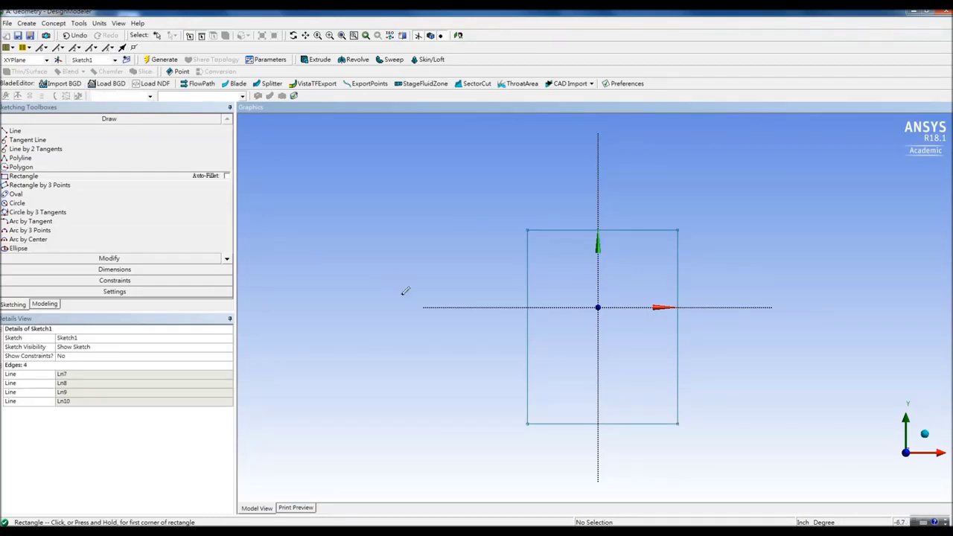
# - Constrain the rectangle's two vertical sides to be symmetric about the Y axis
pyautogui.click(148, 280)
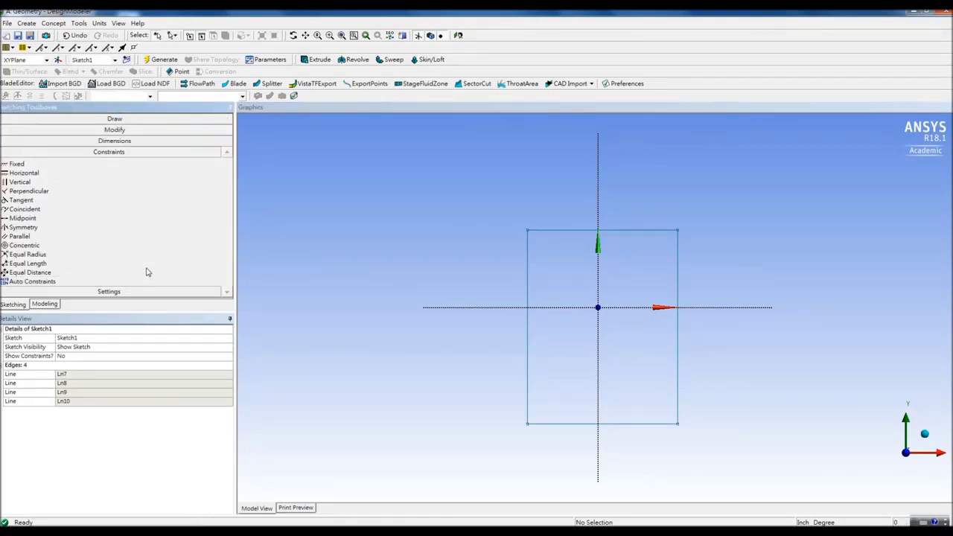
pyautogui.click(127, 227)
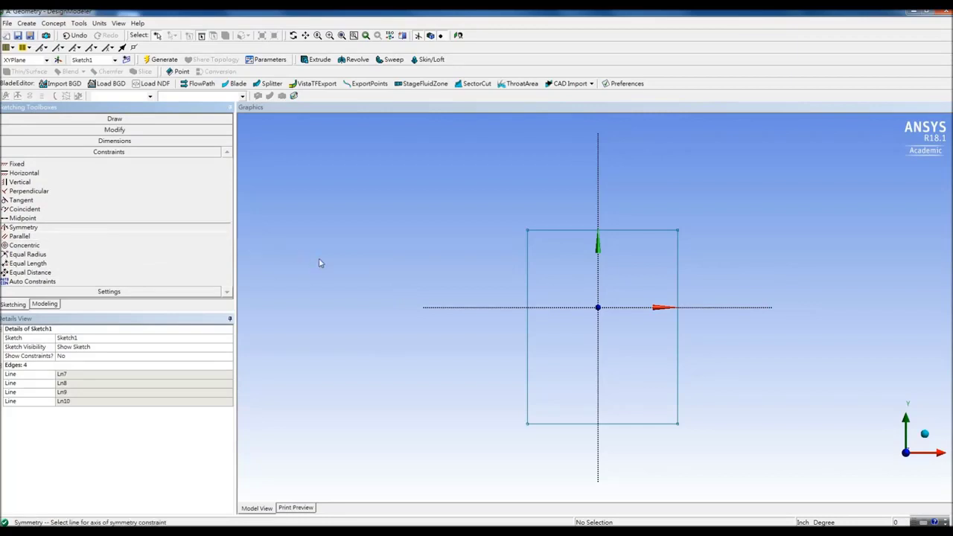
pyautogui.click(598, 203)
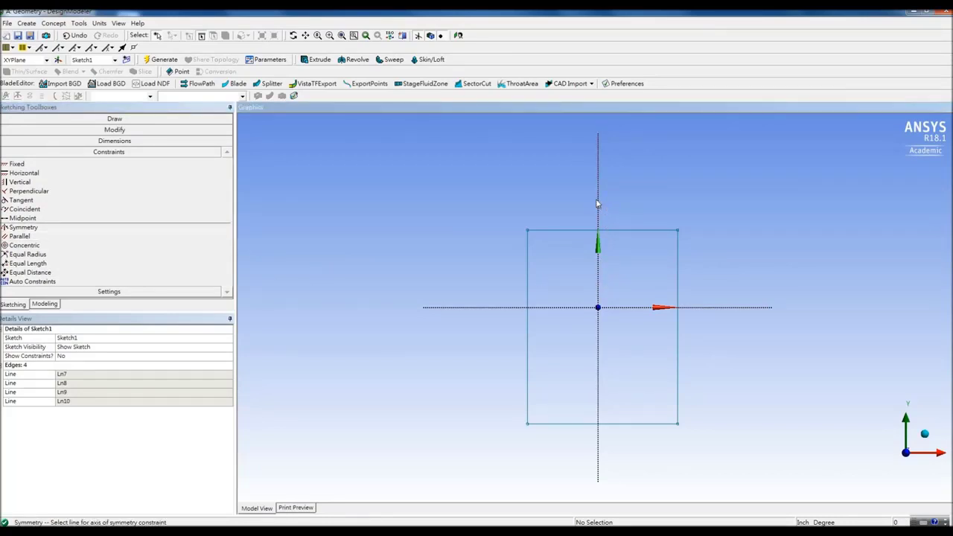
pyautogui.click(529, 265)
pyautogui.click(678, 268)
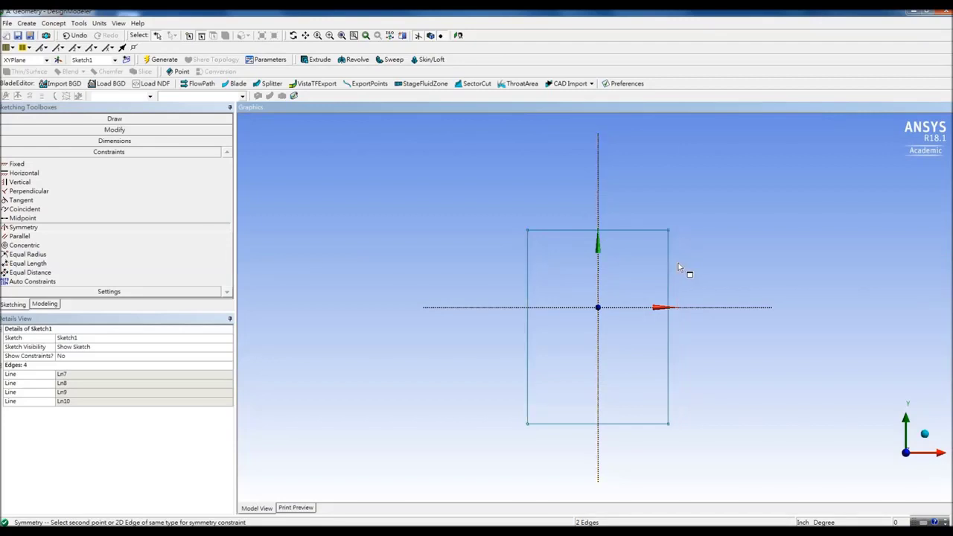
# - Constrain the rectangle's upper and lower edges to be symmetric about the X axis
pyautogui.rightClick(715, 224)
pyautogui.click(727, 230)
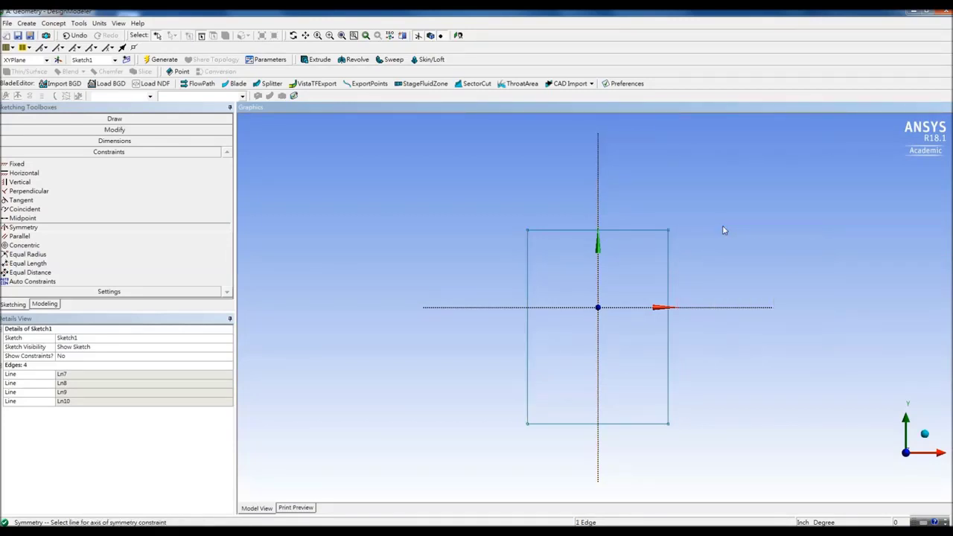
pyautogui.click(712, 308)
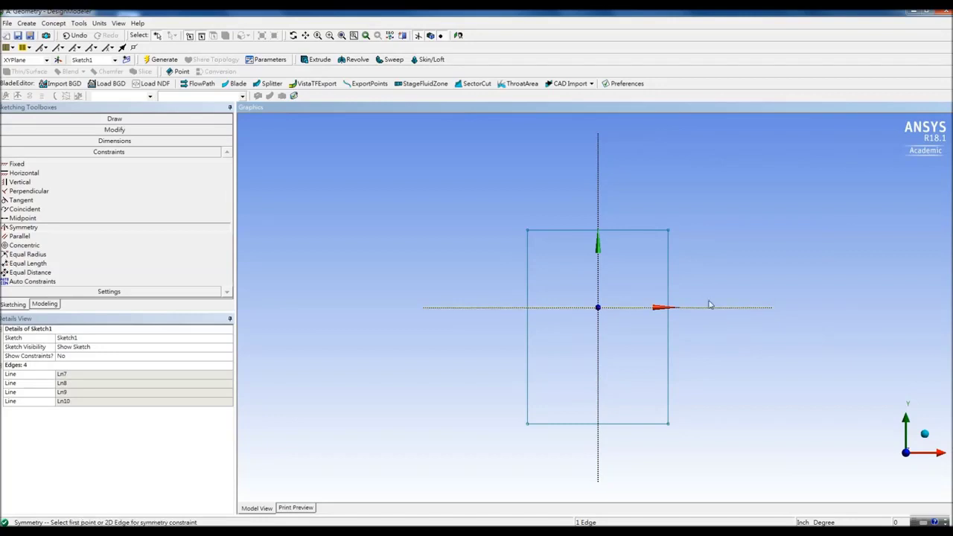
pyautogui.click(645, 230)
pyautogui.click(641, 423)
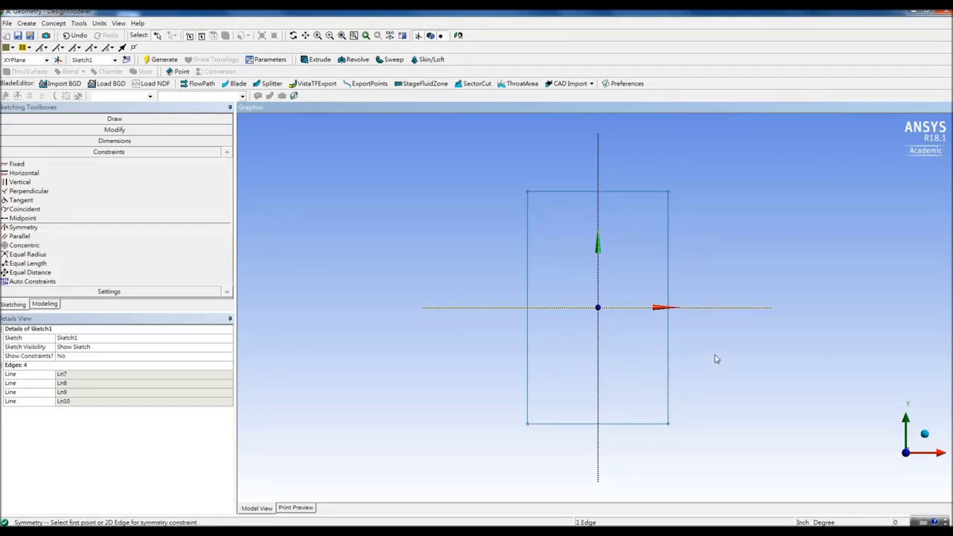
# - Dimension the rectangle's width above its upper edge and its height beside its right side
pyautogui.click(134, 141)
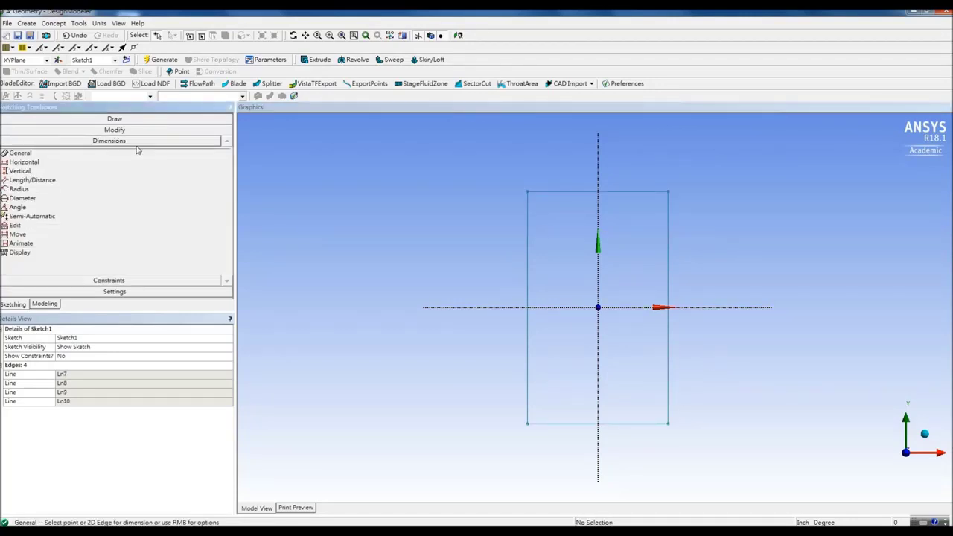
pyautogui.click(574, 192)
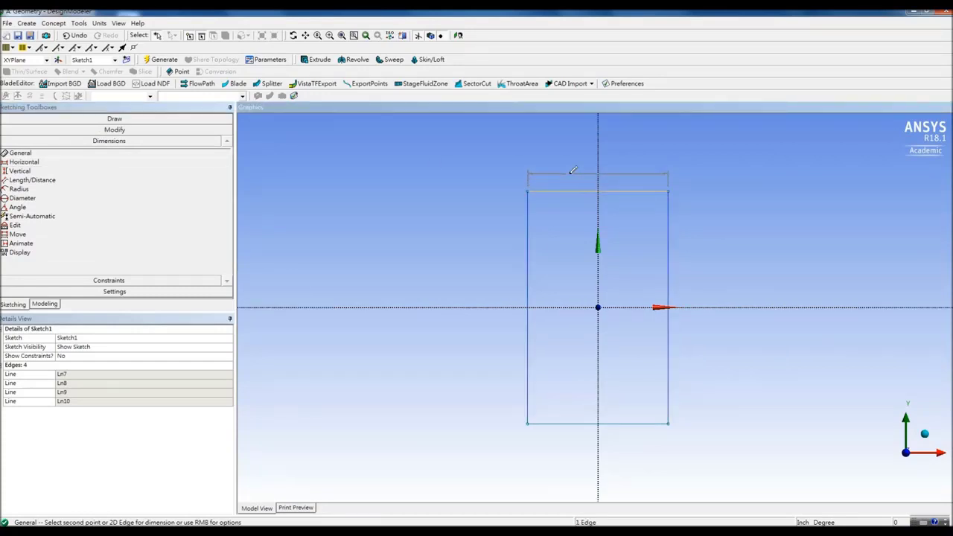
pyautogui.click(570, 159)
pyautogui.click(670, 240)
pyautogui.click(727, 244)
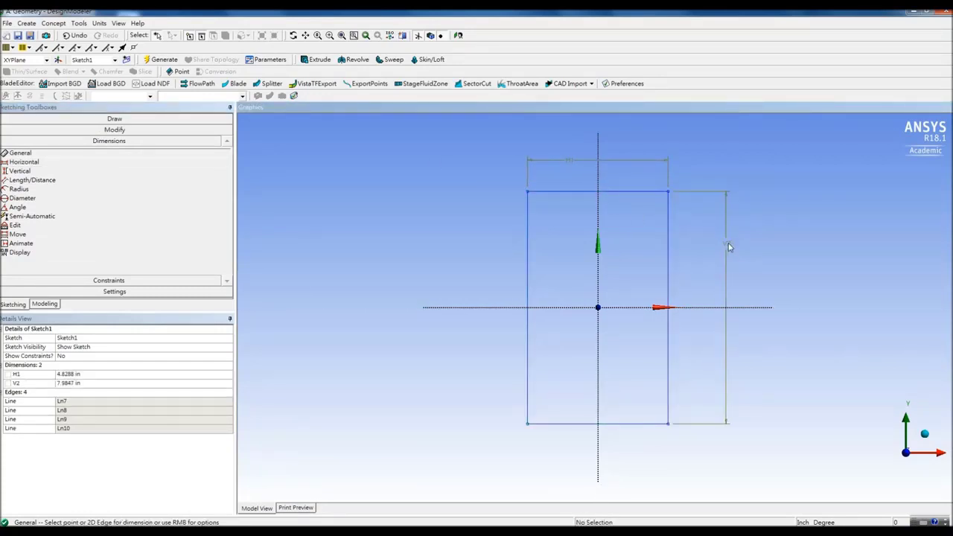
# - Set the rectangle's width to 7.07 in and its height to 16.25 in
pyautogui.click(180, 372)
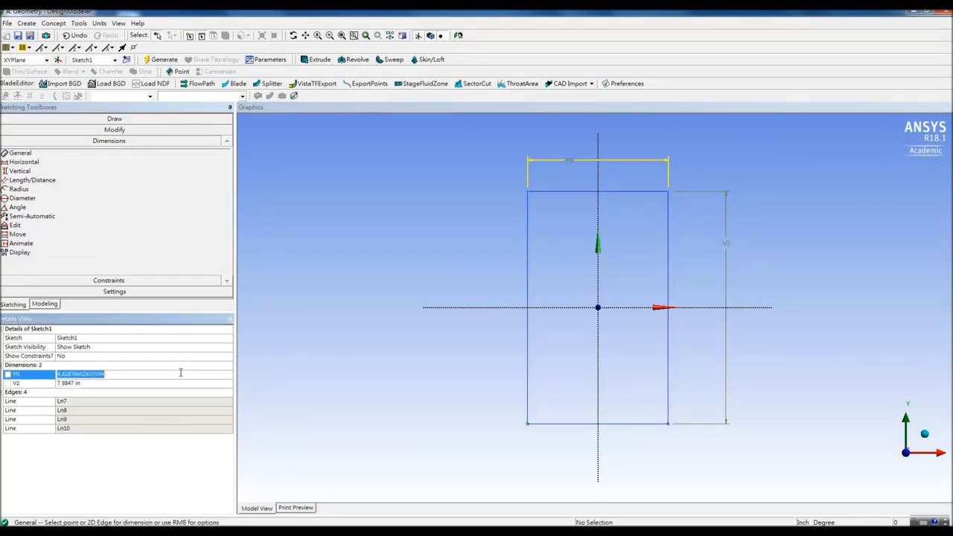
pyautogui.write('7.0')
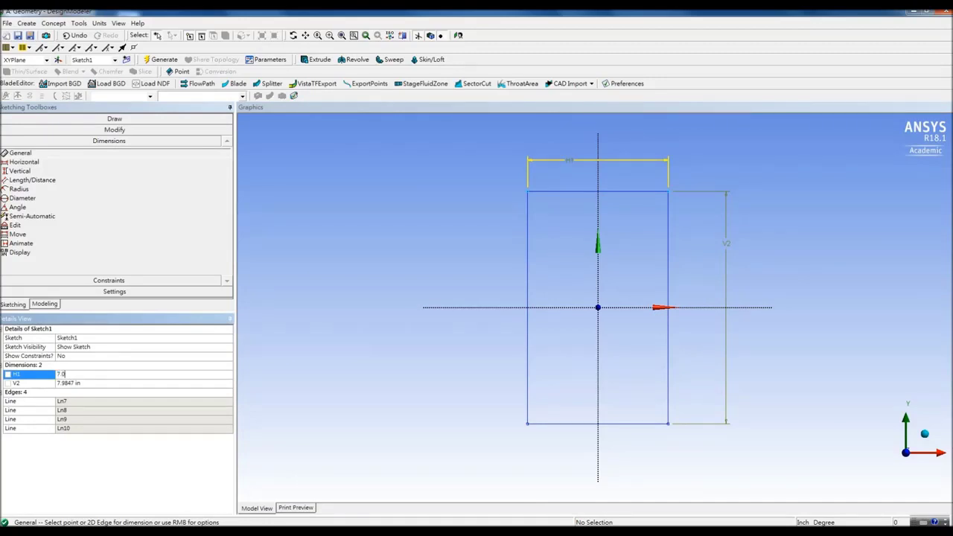
pyautogui.write('7')
pyautogui.press('Return')
pyautogui.click(174, 383)
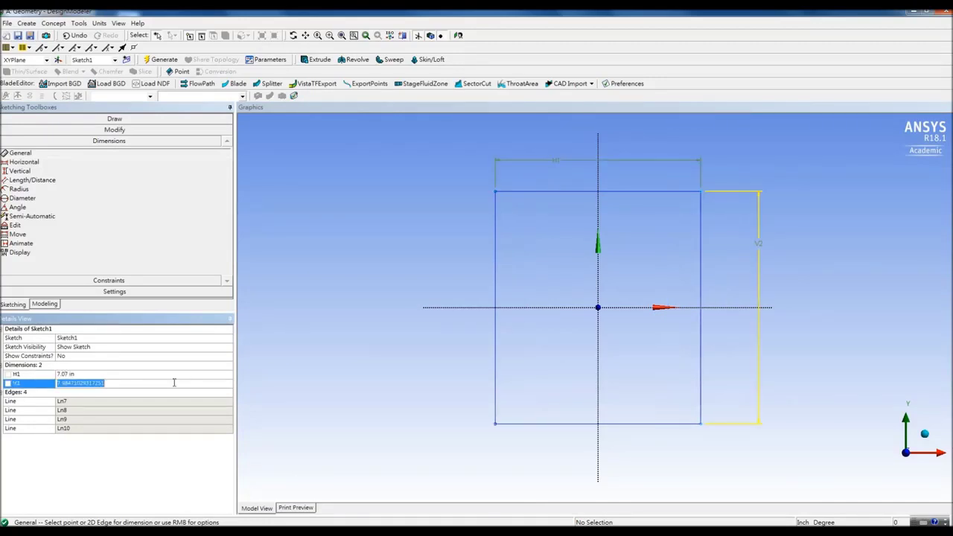
pyautogui.write('18')
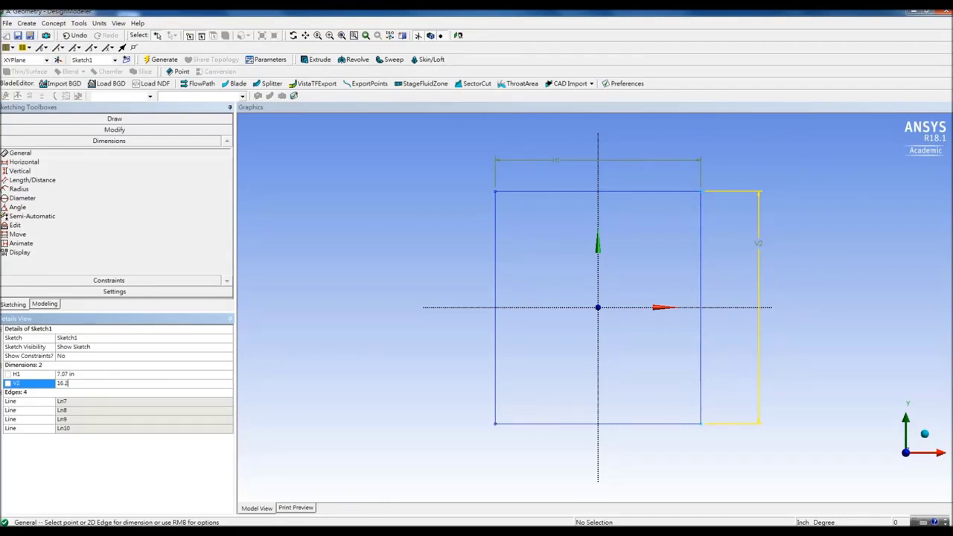
pyautogui.press('Return')
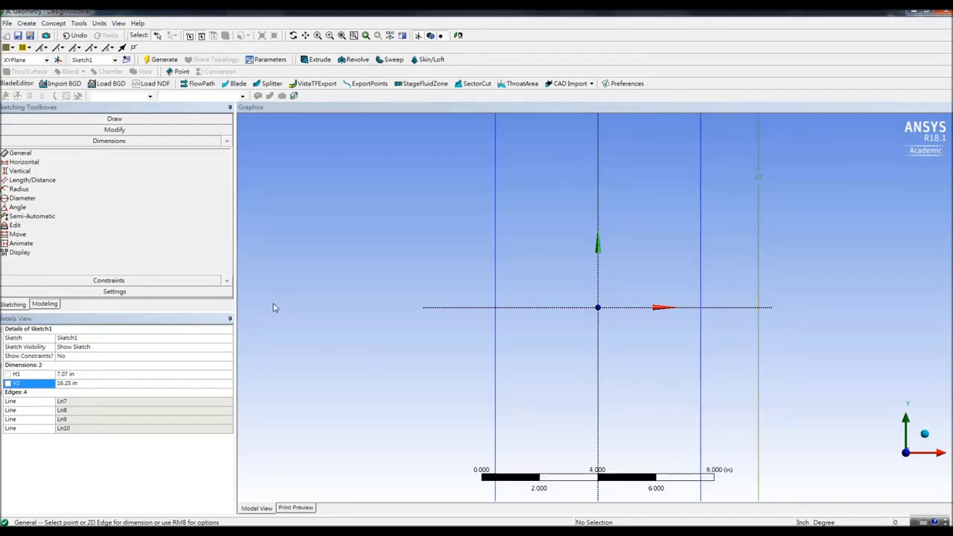
# - Fit the whole sketch in the view and hide the ruler
pyautogui.click(342, 35)
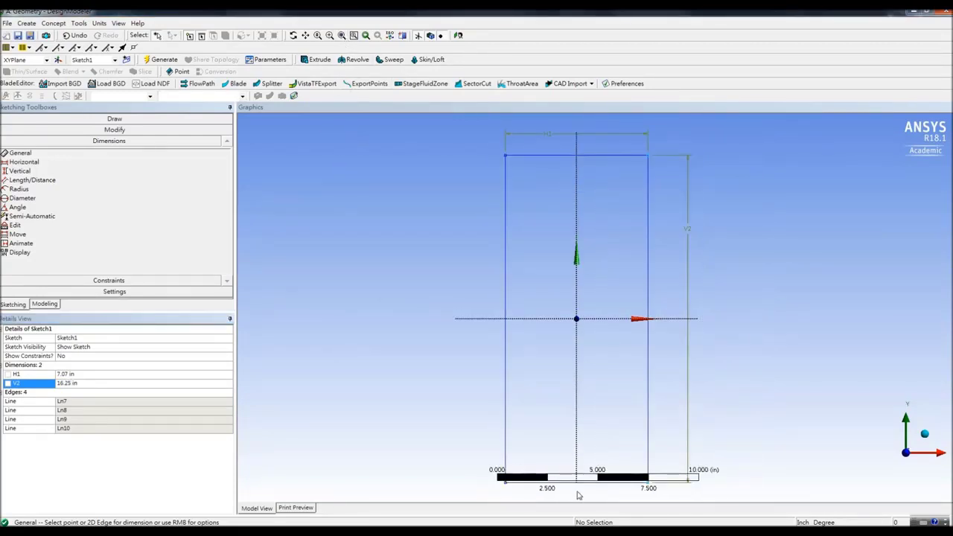
pyautogui.click(118, 23)
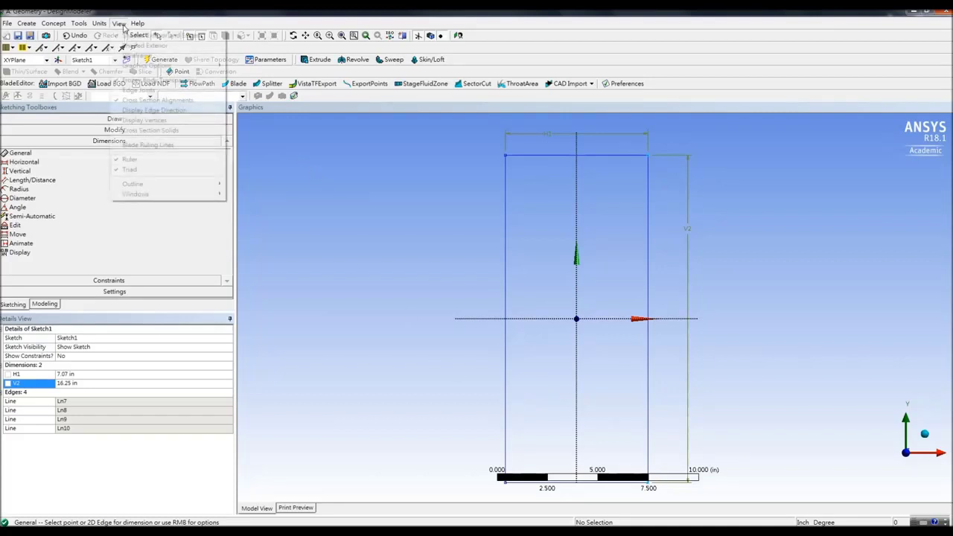
pyautogui.click(140, 159)
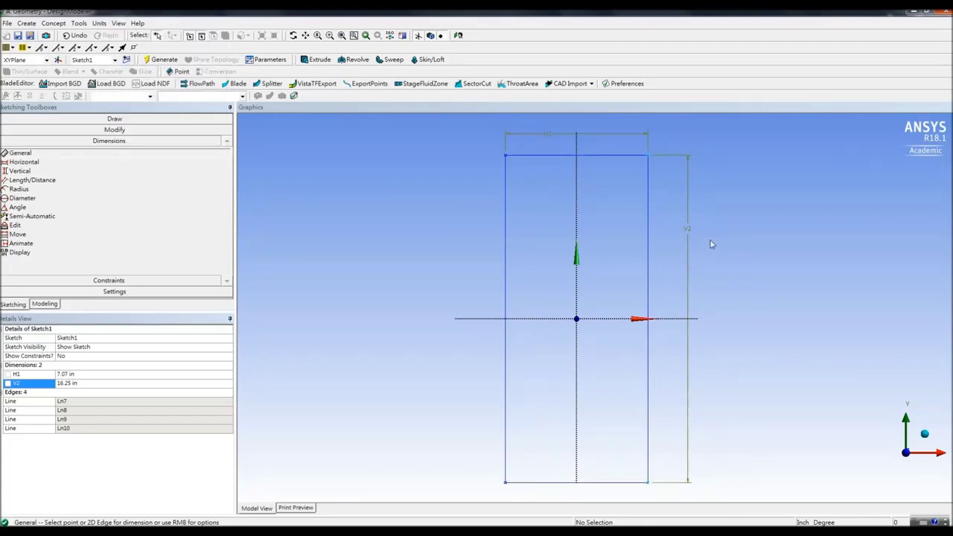
# - Display the sketch dimensions as values instead of names
pyautogui.click(78, 257)
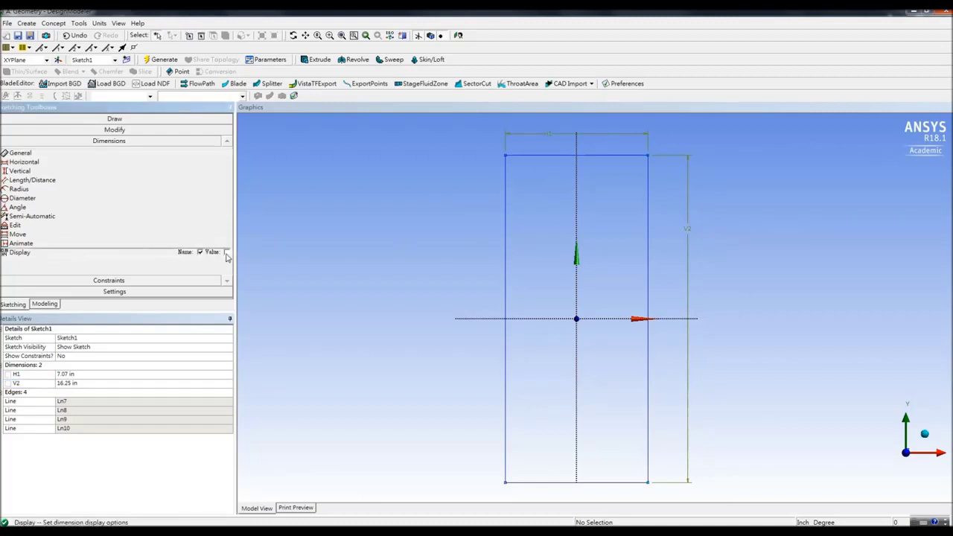
pyautogui.click(226, 252)
pyautogui.click(199, 252)
# - Change the default Dimension Display in the DesignModeler sketching options to Value and apply it to the current model
pyautogui.click(79, 23)
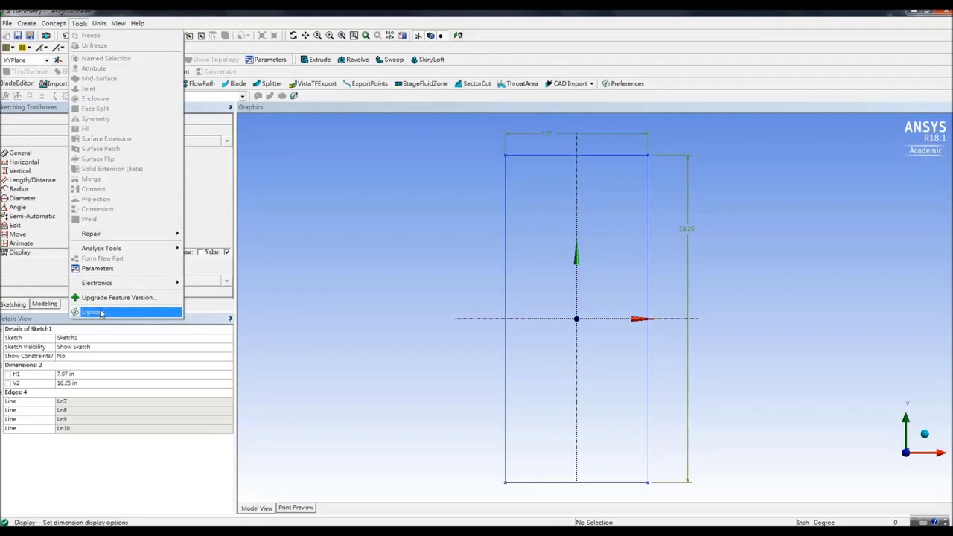
pyautogui.click(100, 313)
pyautogui.click(341, 231)
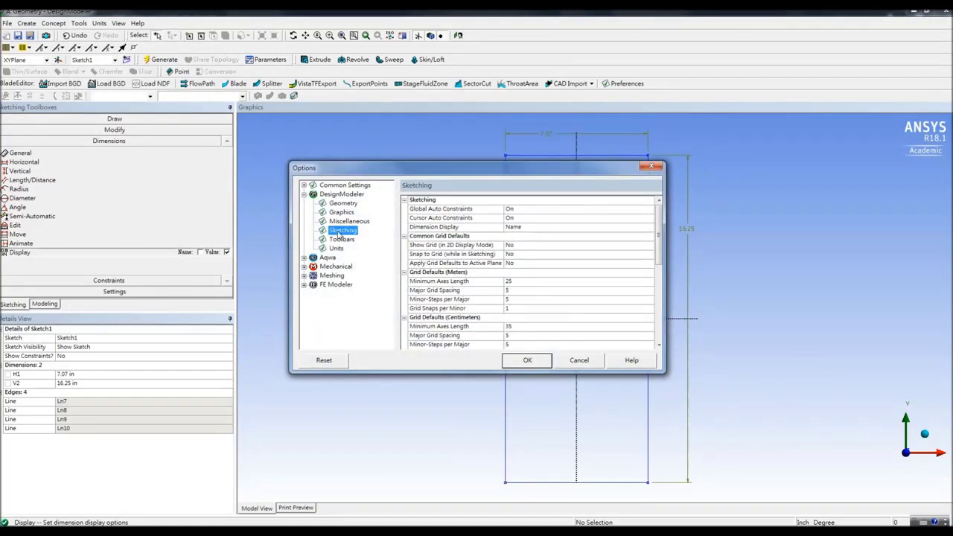
pyautogui.click(576, 229)
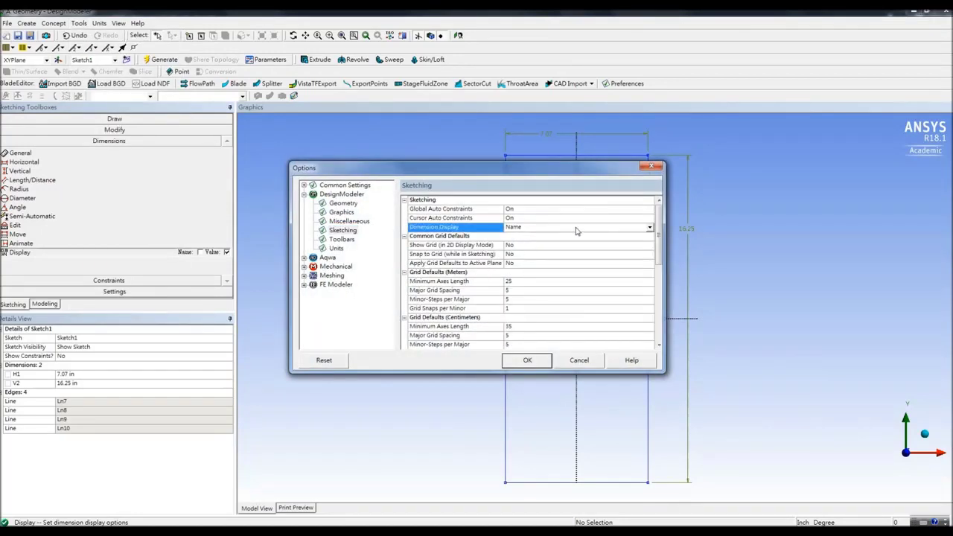
pyautogui.click(649, 230)
pyautogui.click(641, 245)
pyautogui.click(510, 361)
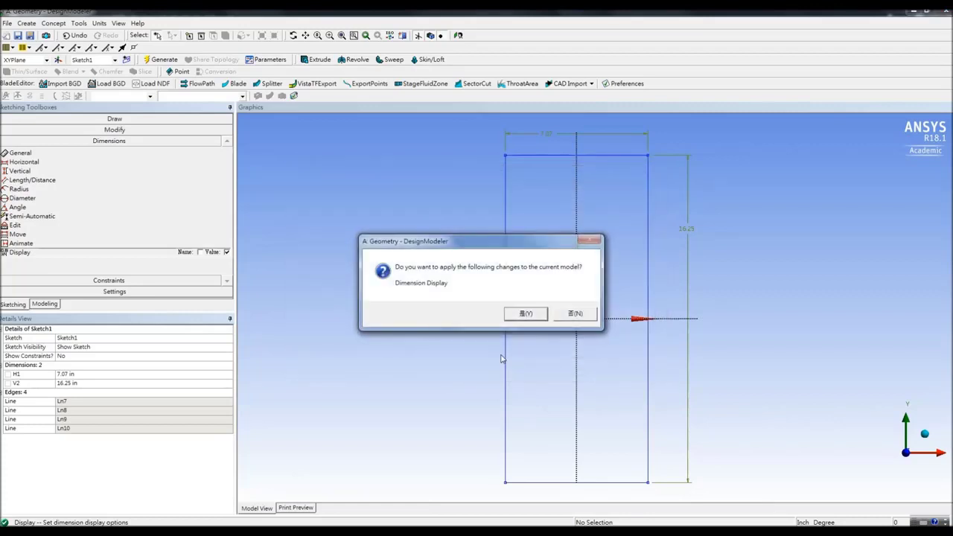
pyautogui.click(514, 318)
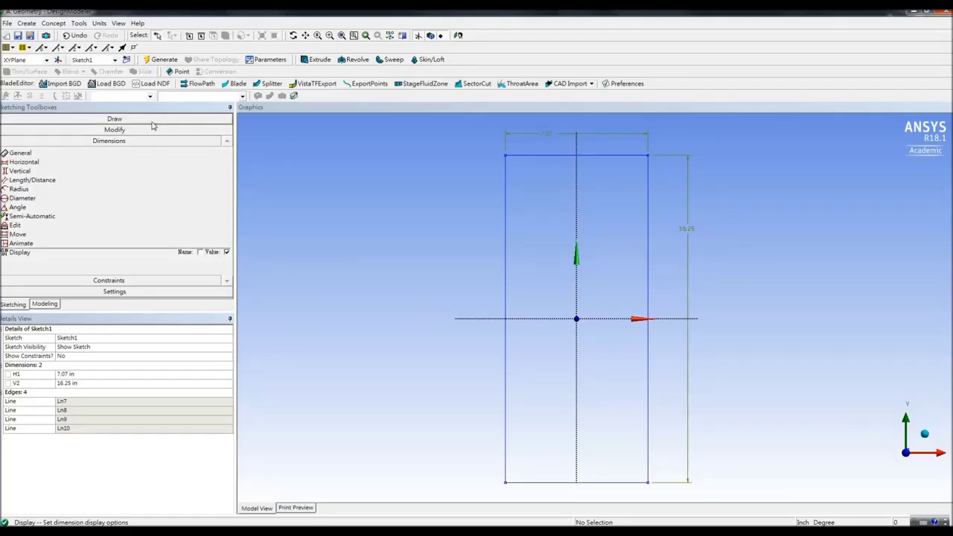
# - Draw an open three-segment polyline notch inside the rectangle, starting and ending on its left edge, with its vertical segment left of the Y axis
pyautogui.click(134, 119)
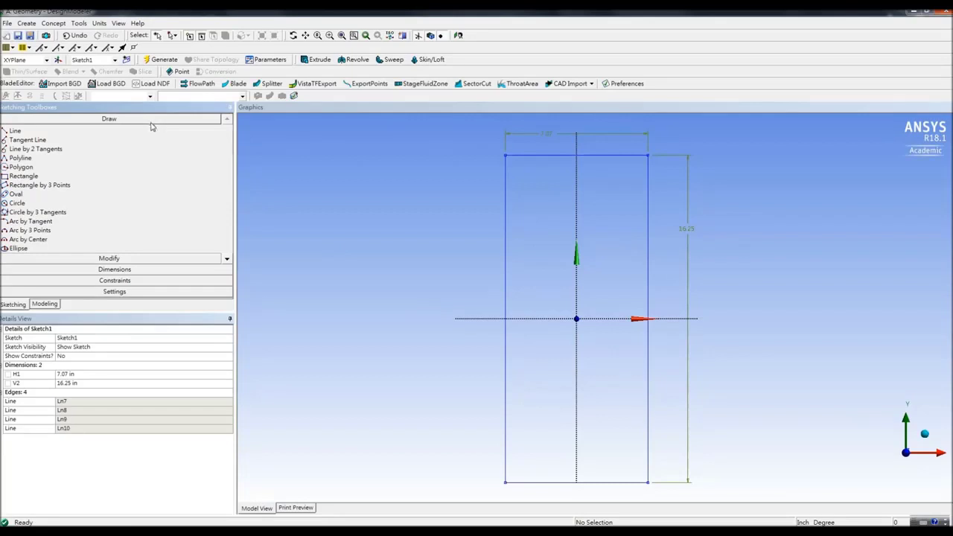
pyautogui.click(115, 158)
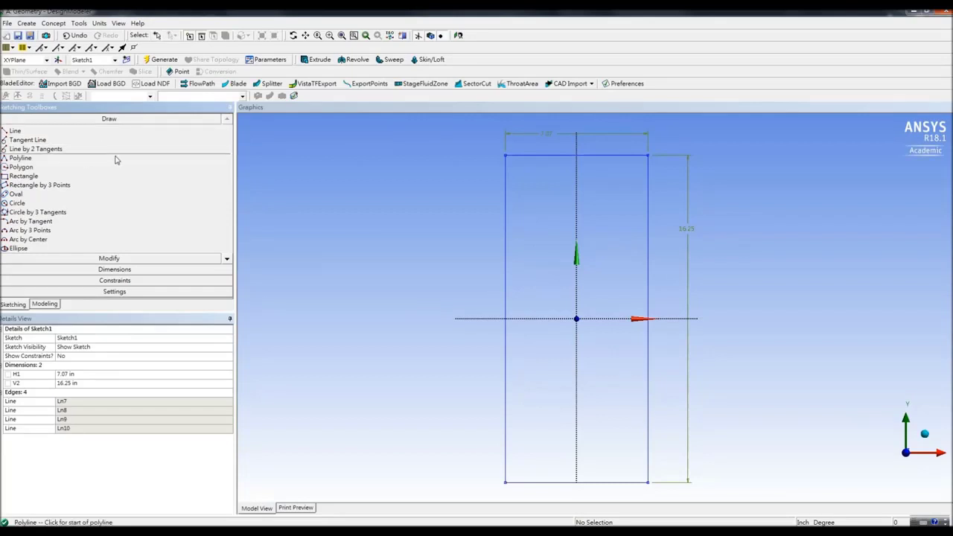
pyautogui.click(506, 195)
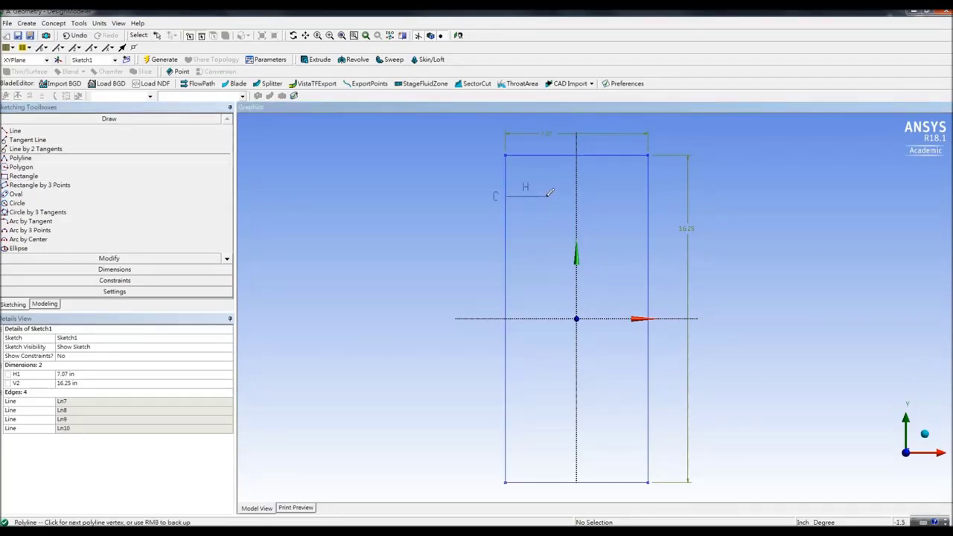
pyautogui.click(550, 195)
pyautogui.click(551, 437)
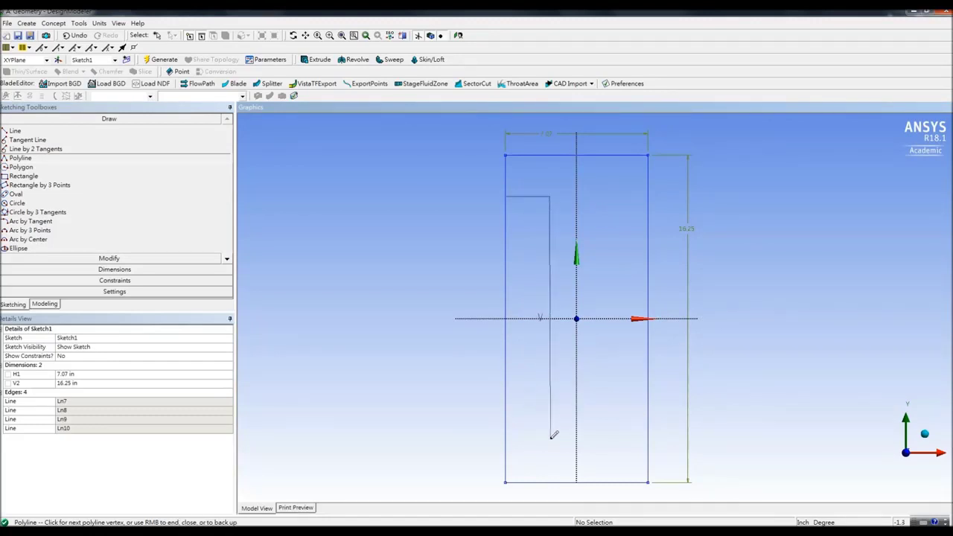
pyautogui.click(506, 438)
pyautogui.rightClick(419, 334)
pyautogui.click(433, 335)
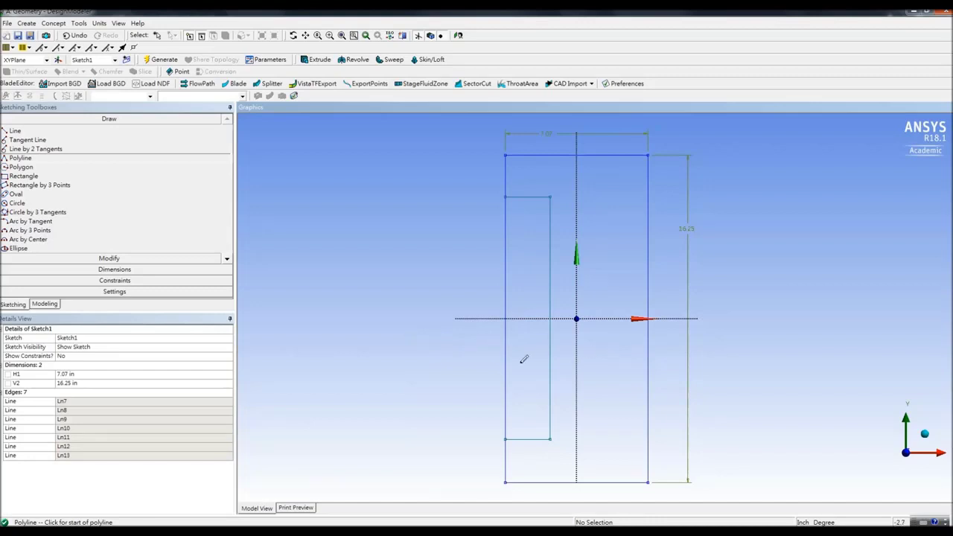
# - Copy the notch's three polyline segments using the plane origin as the paste handle
pyautogui.click(176, 259)
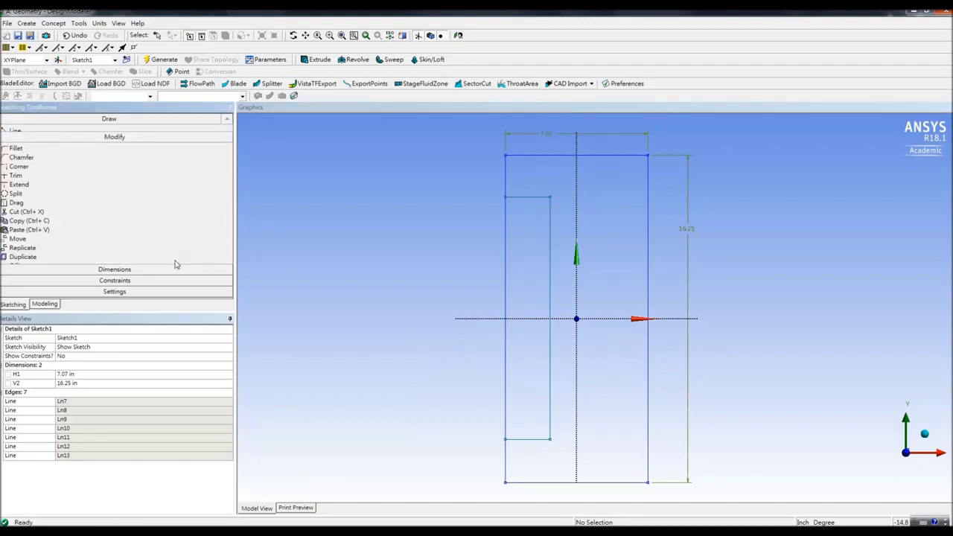
pyautogui.click(67, 215)
pyautogui.click(530, 197)
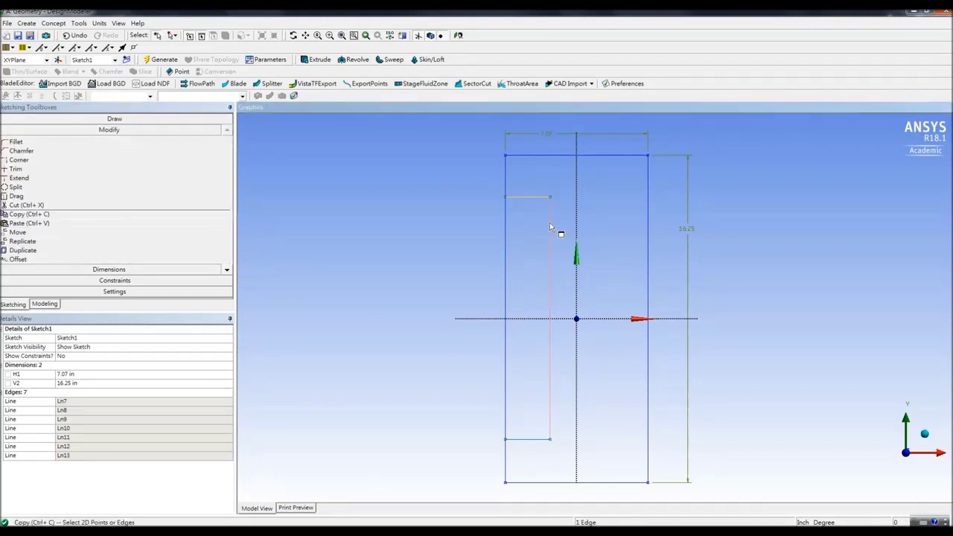
pyautogui.keyDown('ctrl'); pyautogui.click(550, 223); pyautogui.keyUp('ctrl')
pyautogui.keyDown('ctrl'); pyautogui.click(535, 440); pyautogui.keyUp('ctrl')
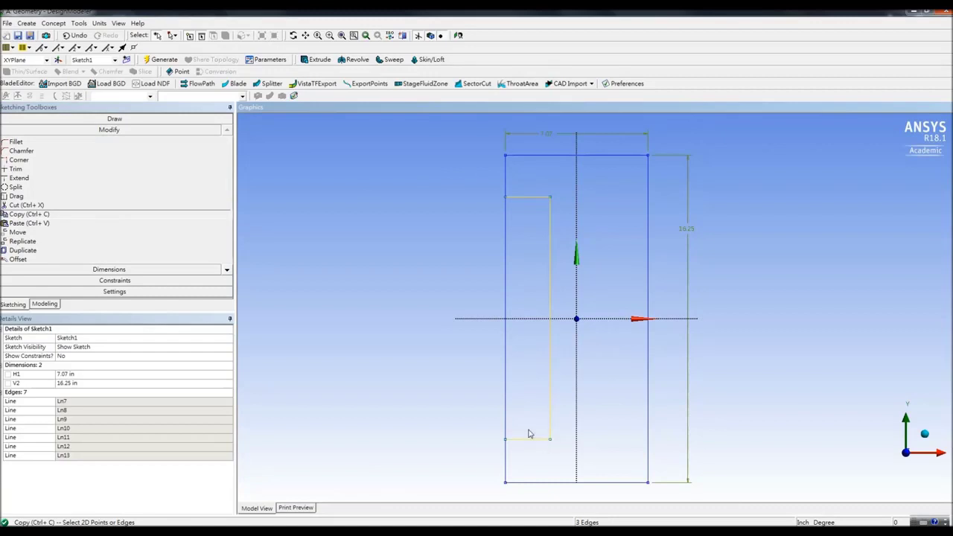
pyautogui.rightClick(390, 267)
pyautogui.click(423, 283)
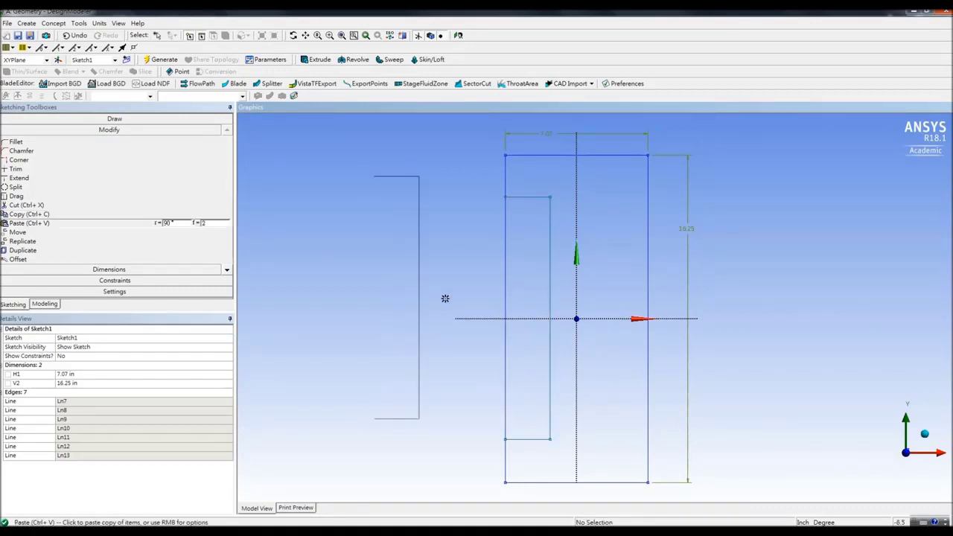
# - Flip the copied segments horizontally, paste them at the plane origin and end the paste
pyautogui.rightClick(452, 306)
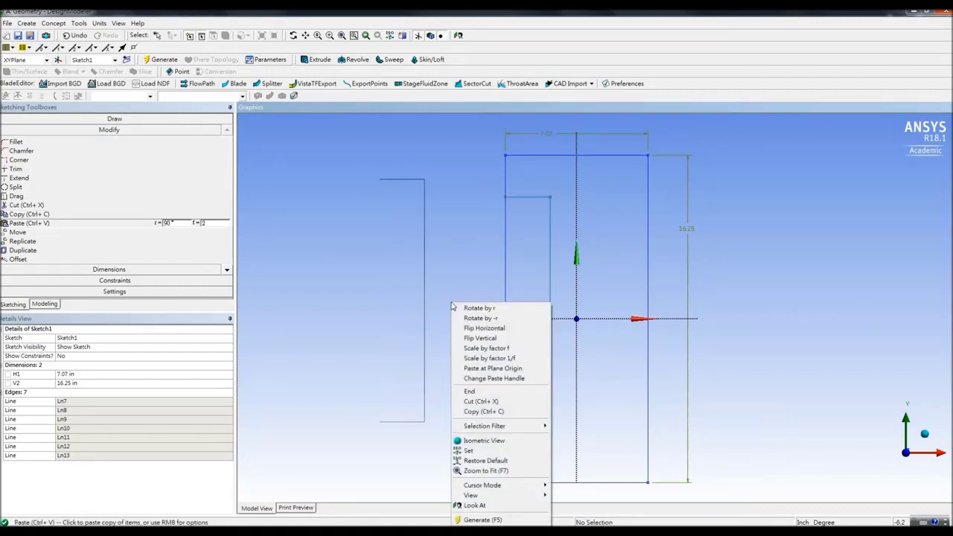
pyautogui.click(480, 328)
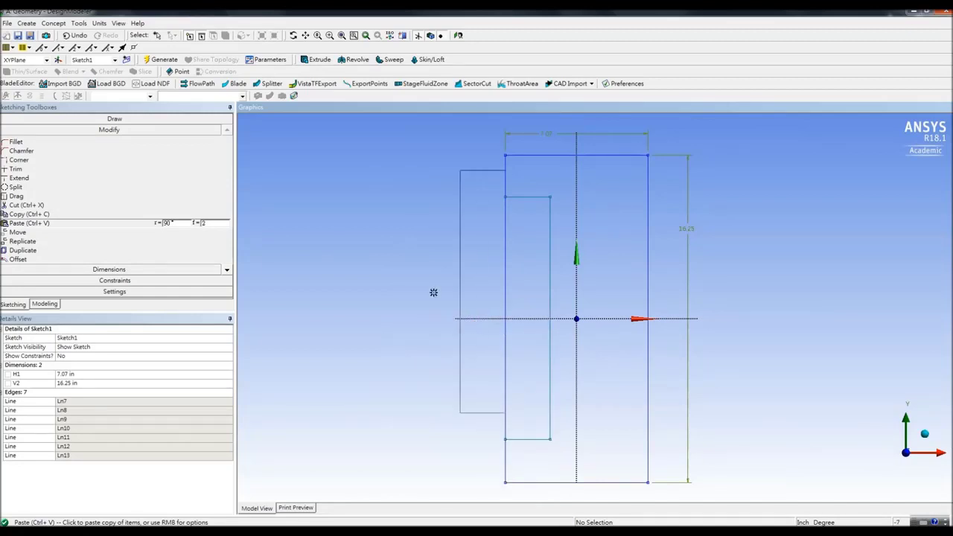
pyautogui.rightClick(410, 282)
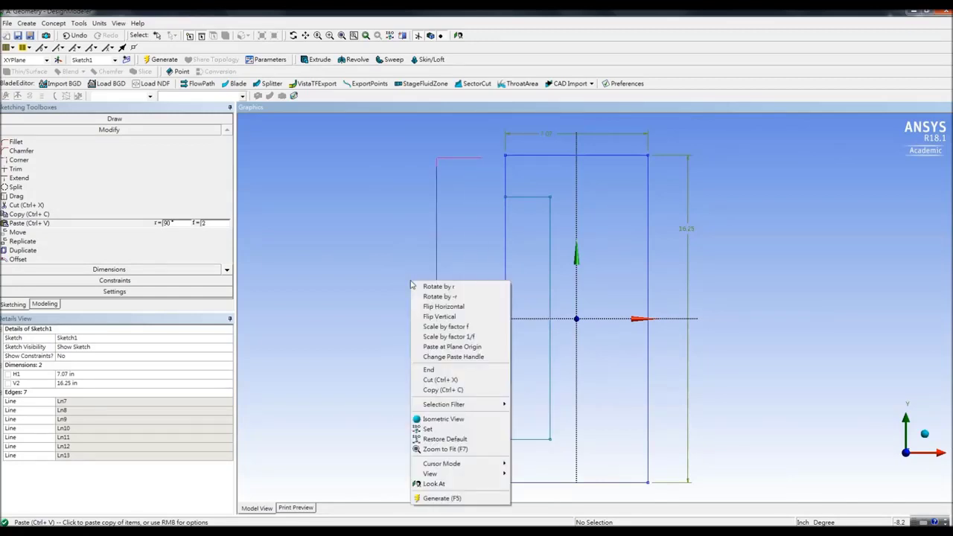
pyautogui.click(447, 346)
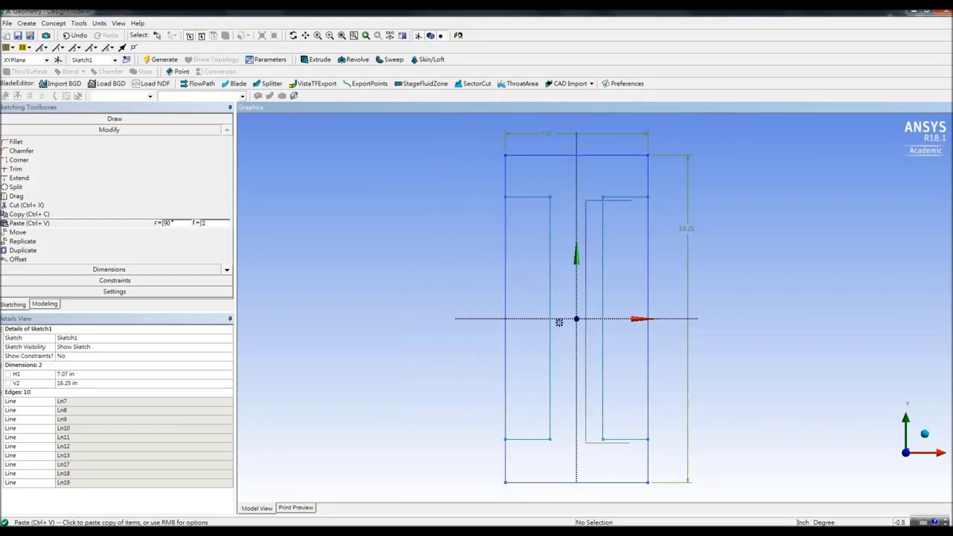
pyautogui.rightClick(426, 285)
pyautogui.click(447, 373)
# - Trim the rectangle's left and right edges between the notch lines, ignoring the axes, to leave an I-shaped outline
pyautogui.click(7, 170)
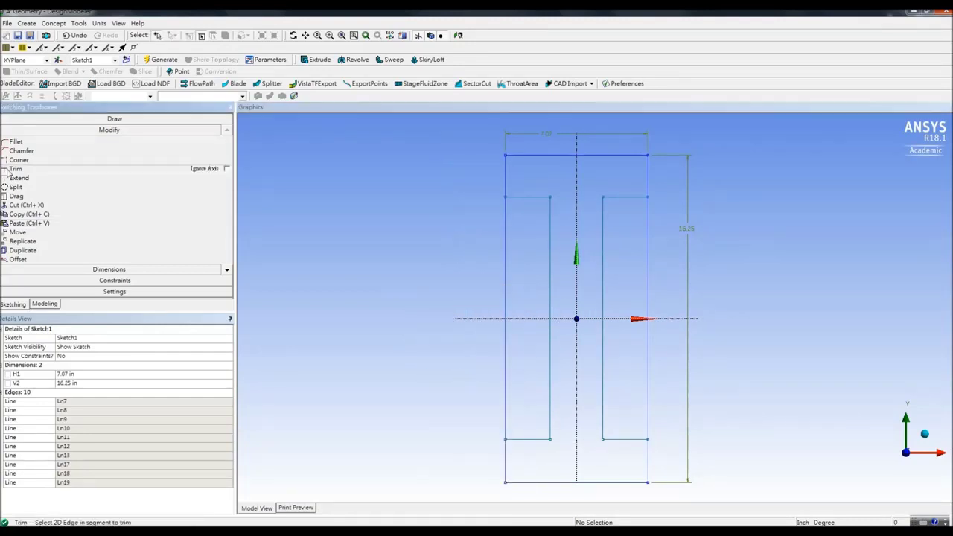
pyautogui.click(226, 169)
pyautogui.click(507, 244)
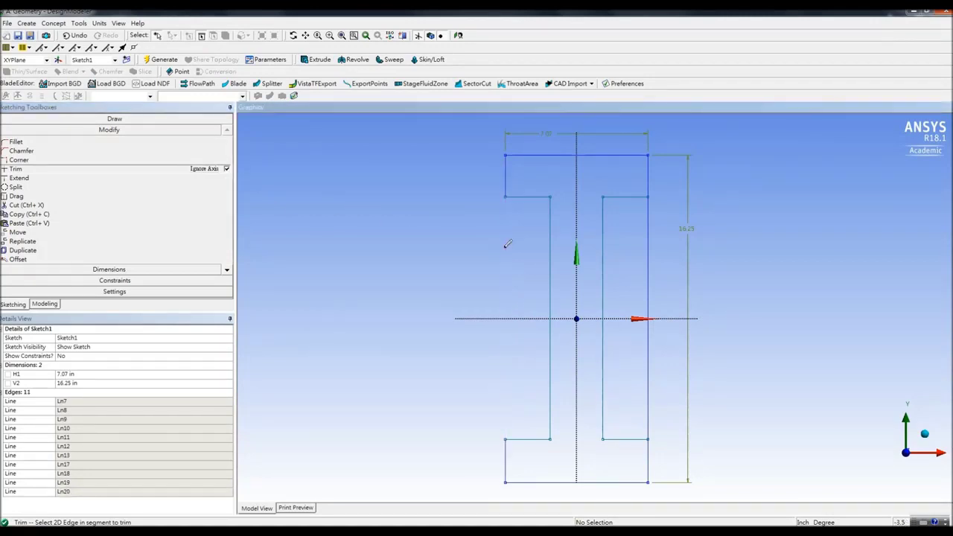
pyautogui.click(649, 257)
# - Make the left inner edges of the upper and lower flanges symmetric about the X axis
pyautogui.click(200, 280)
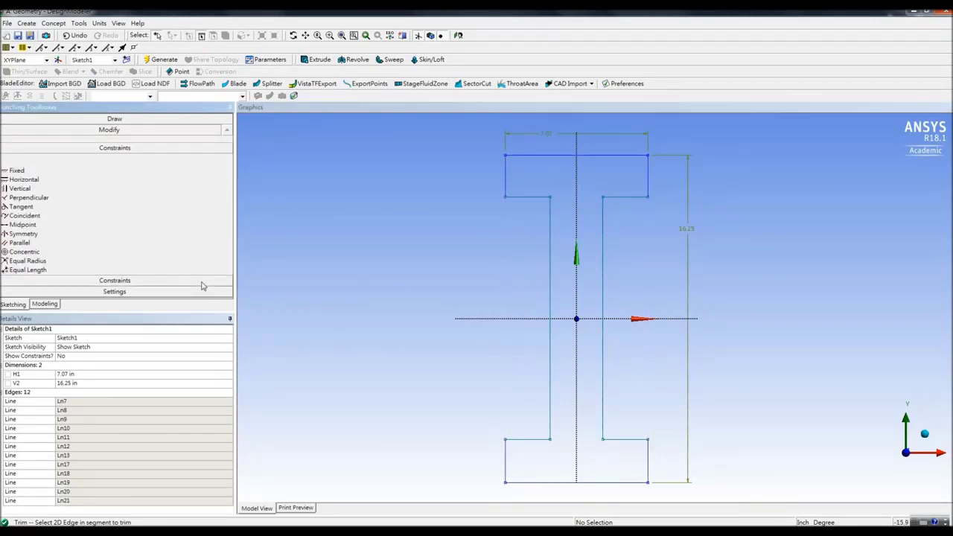
pyautogui.click(61, 228)
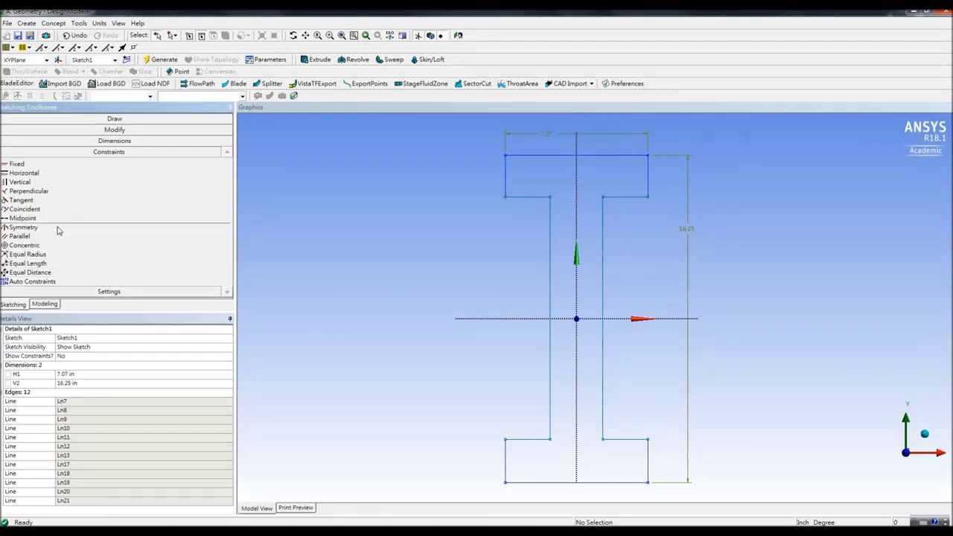
pyautogui.click(464, 318)
pyautogui.click(531, 197)
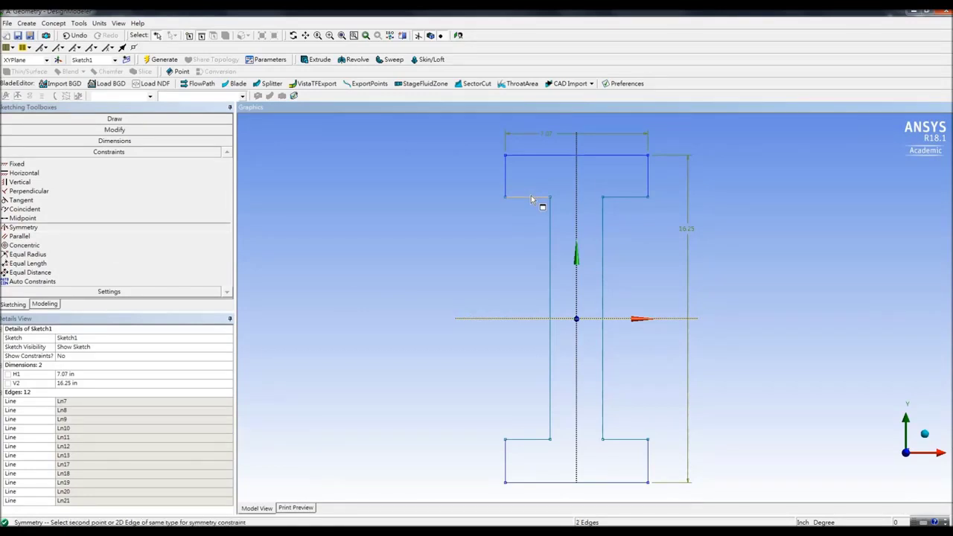
pyautogui.click(529, 440)
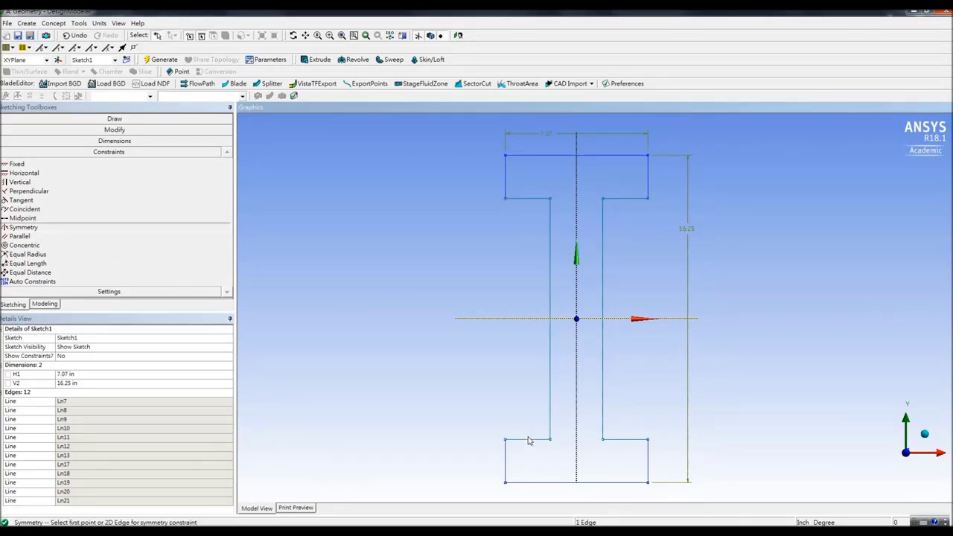
# - Choose the Y axis as the new symmetry axis and make the web's two vertical edges symmetric about it
pyautogui.rightClick(732, 319)
pyautogui.click(739, 321)
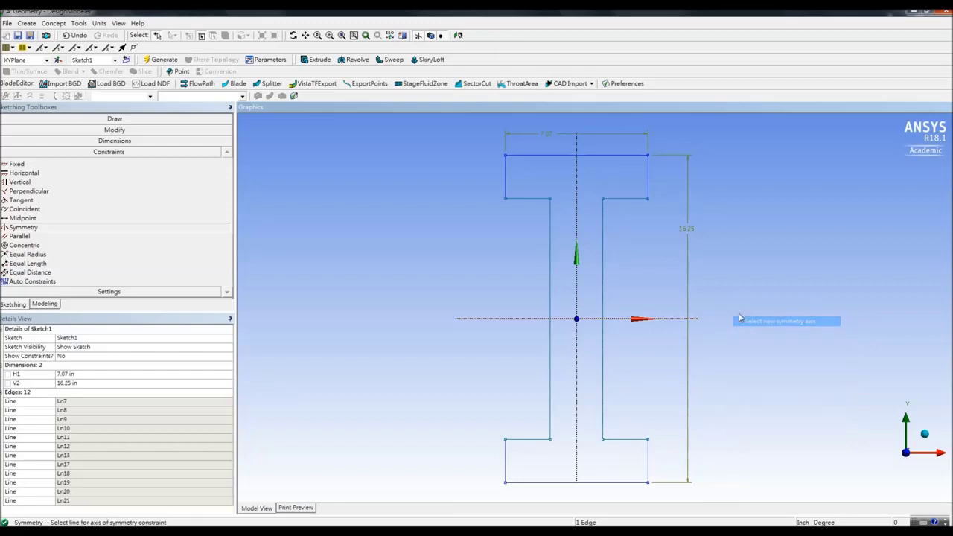
pyautogui.click(577, 171)
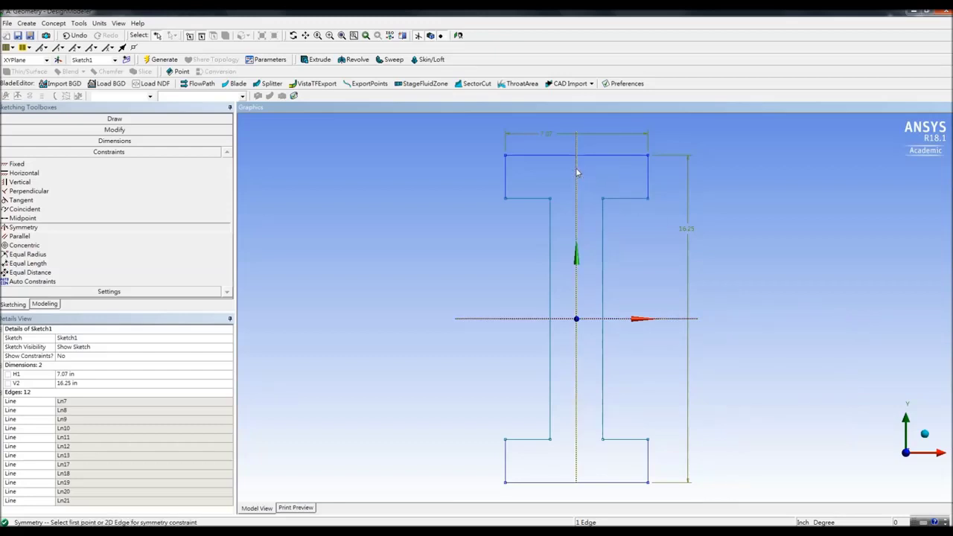
pyautogui.click(550, 230)
pyautogui.click(612, 240)
# - Dimension the upper flange's left edge and set the flange thickness to 0.628 in
pyautogui.click(78, 141)
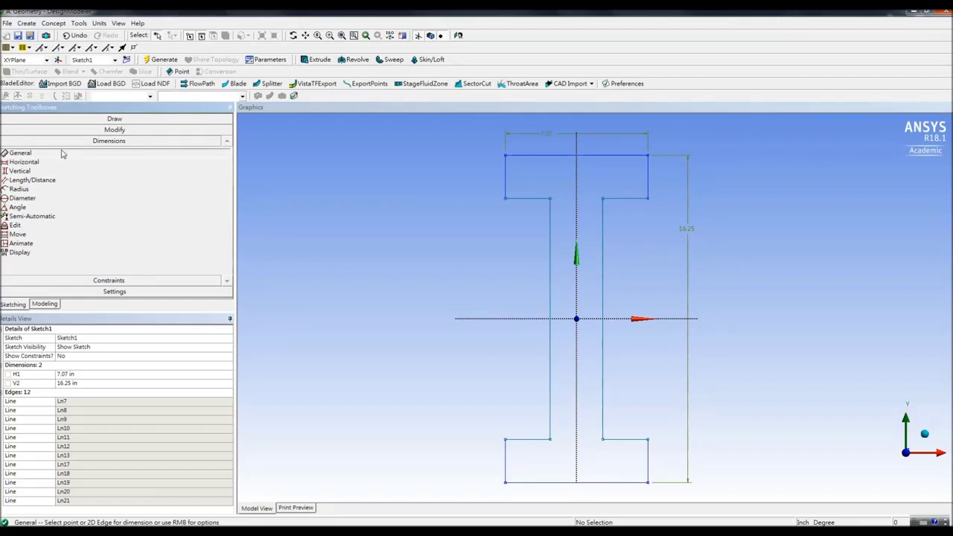
pyautogui.click(508, 177)
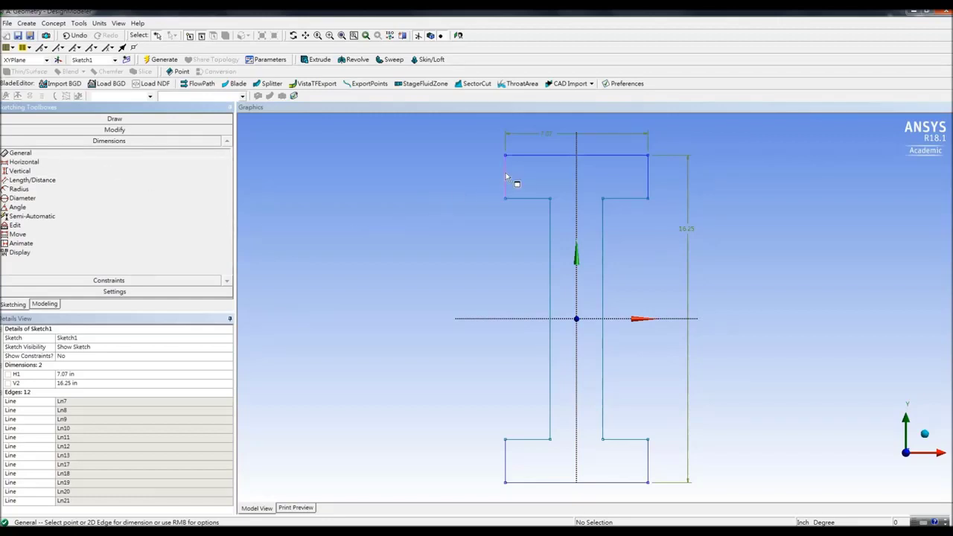
pyautogui.click(441, 181)
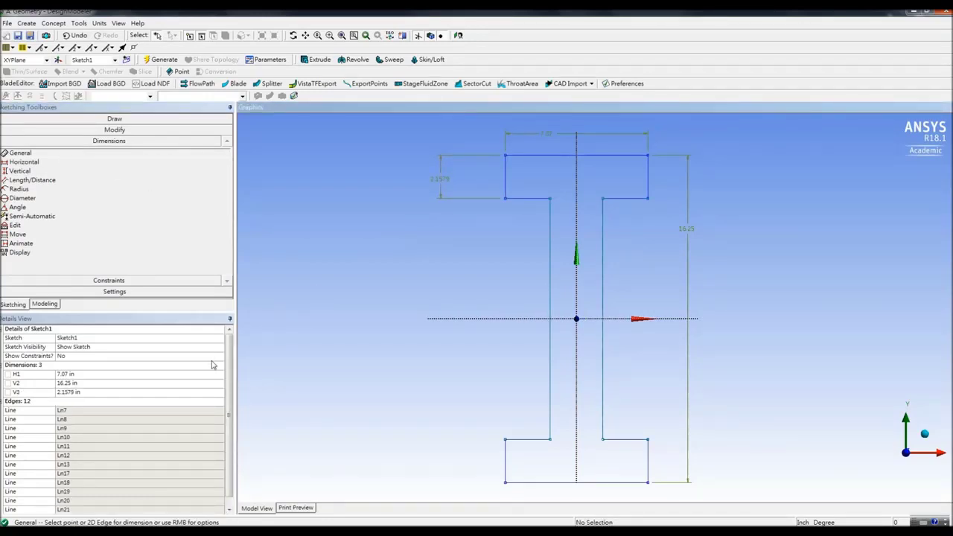
pyautogui.click(178, 393)
pyautogui.write('0.628')
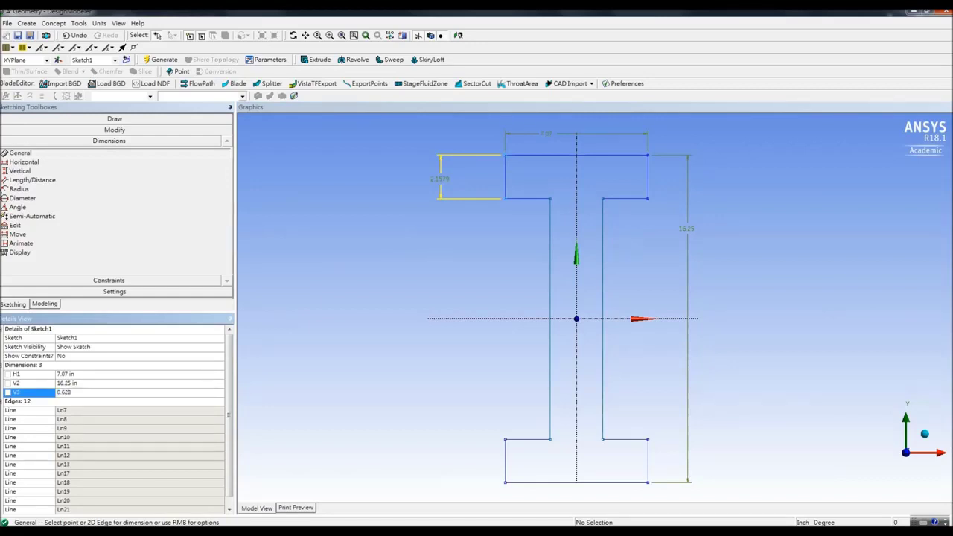
pyautogui.press('Return')
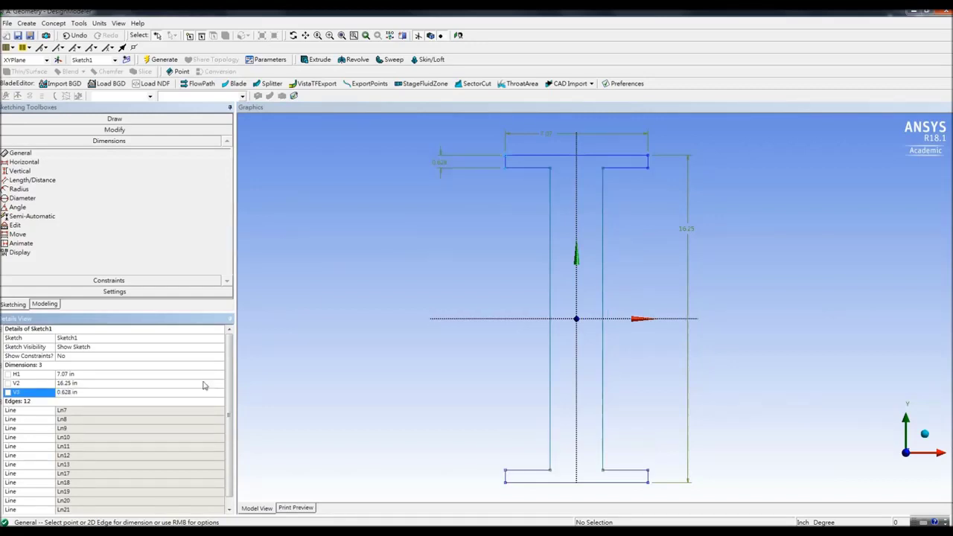
# - Add a horizontal dimension between the web's two vertical edges and set the web thickness to 0.38 in
pyautogui.click(53, 164)
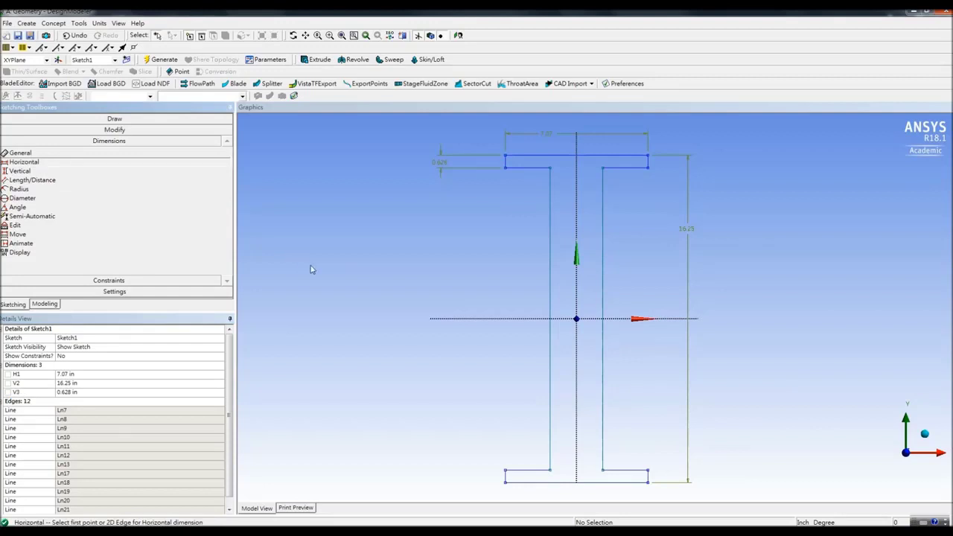
pyautogui.click(552, 224)
pyautogui.click(603, 220)
pyautogui.click(590, 127)
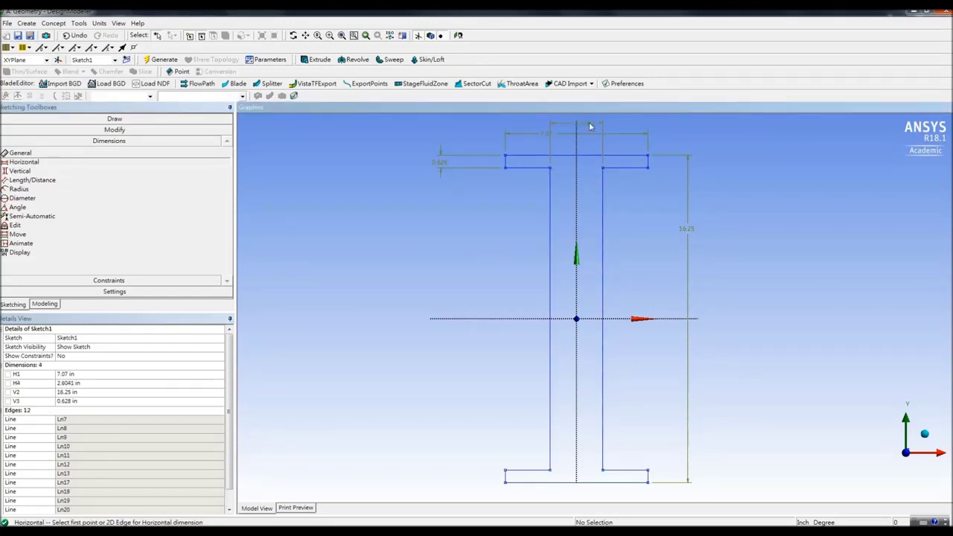
pyautogui.click(154, 384)
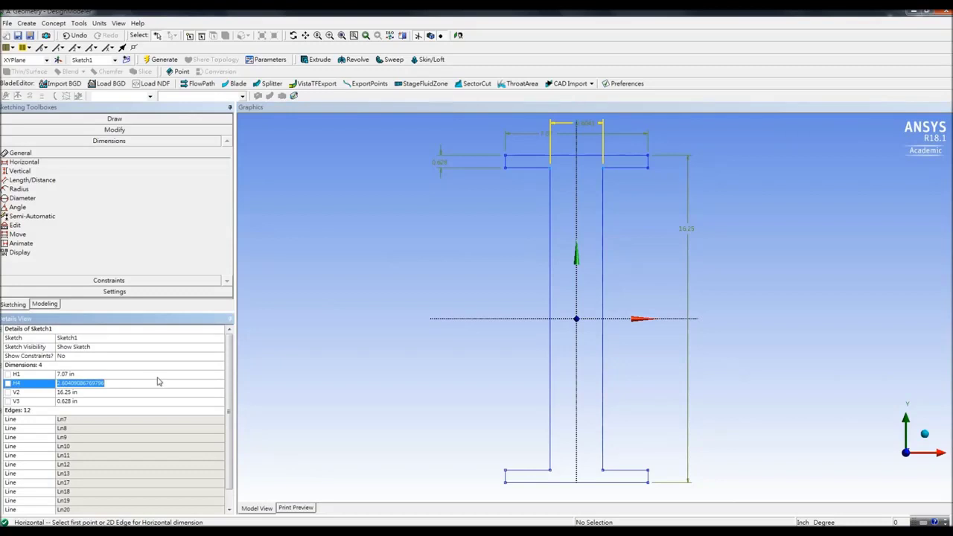
pyautogui.write('0.38')
pyautogui.press('Return')
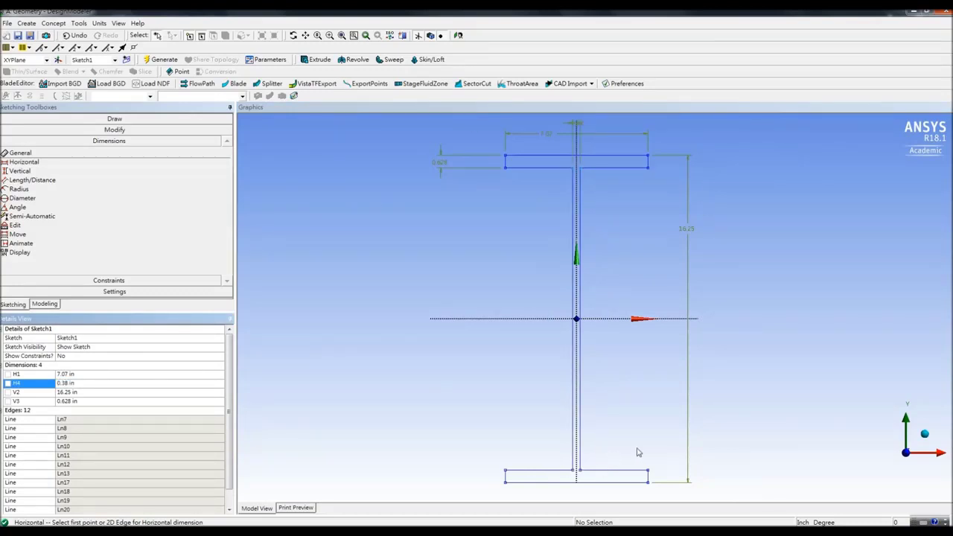
# - Fillet the four inner corners between the web and the upper and lower flanges with a 0.375 in radius
pyautogui.click(146, 131)
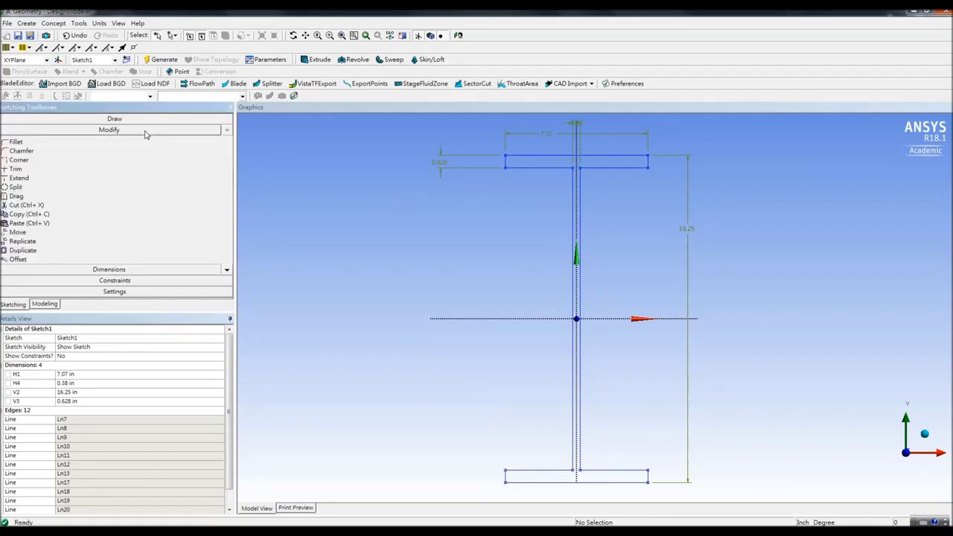
pyautogui.click(133, 141)
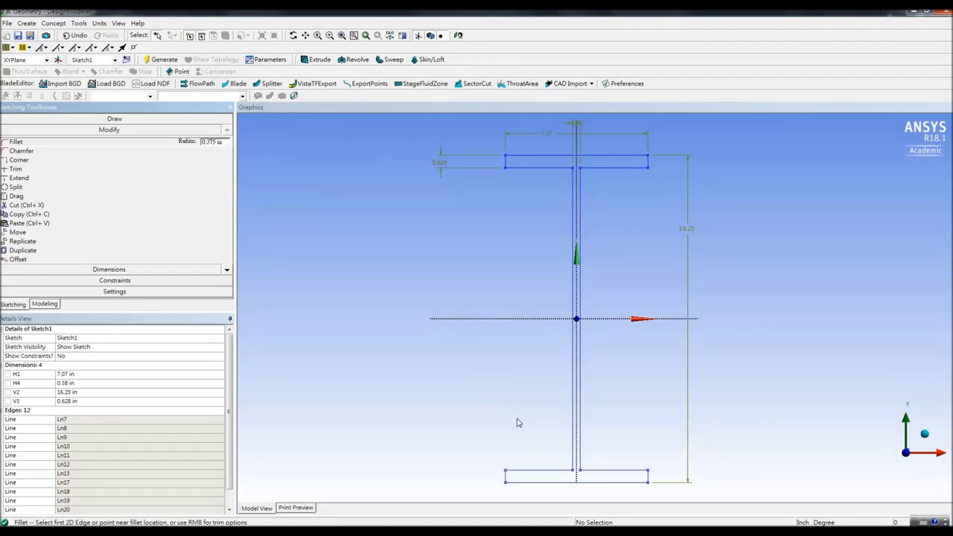
pyautogui.click(544, 472)
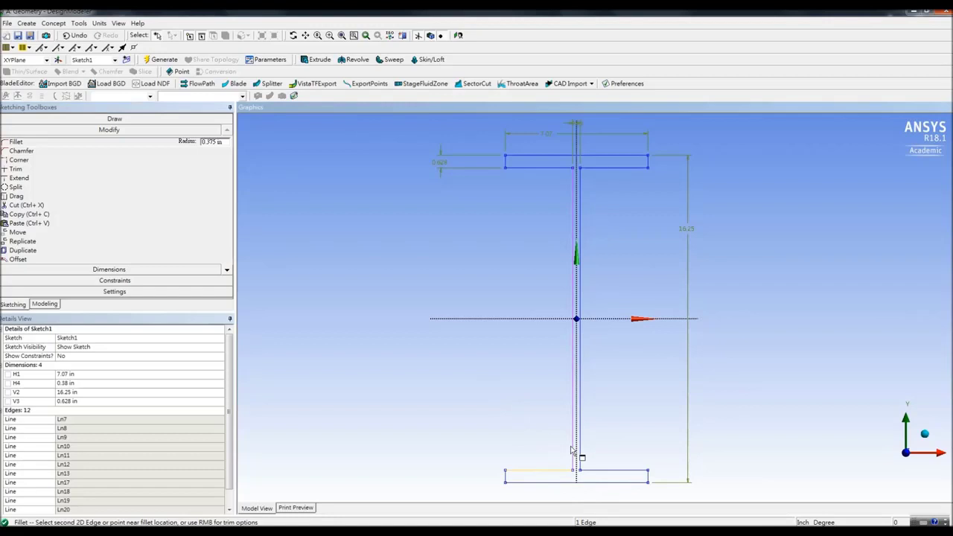
pyautogui.click(573, 450)
pyautogui.click(582, 450)
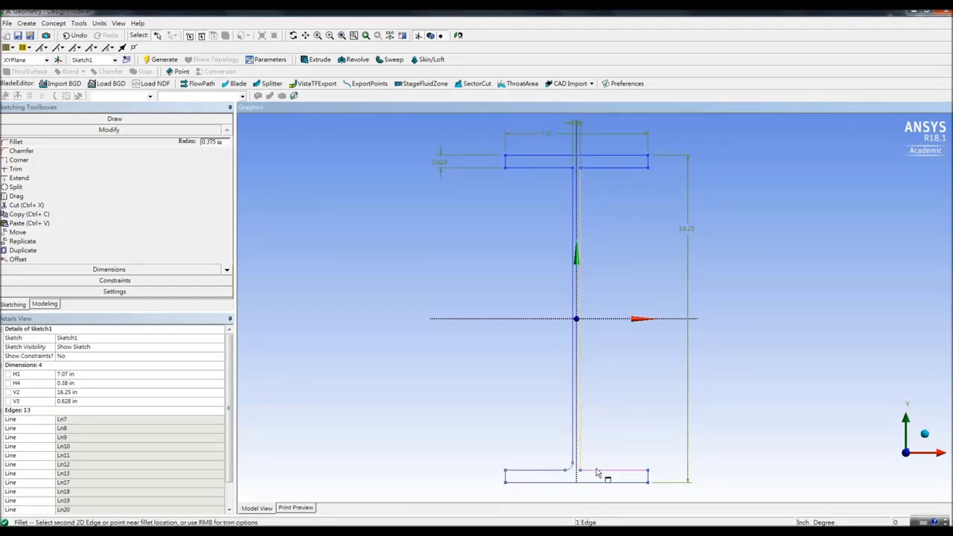
pyautogui.click(596, 472)
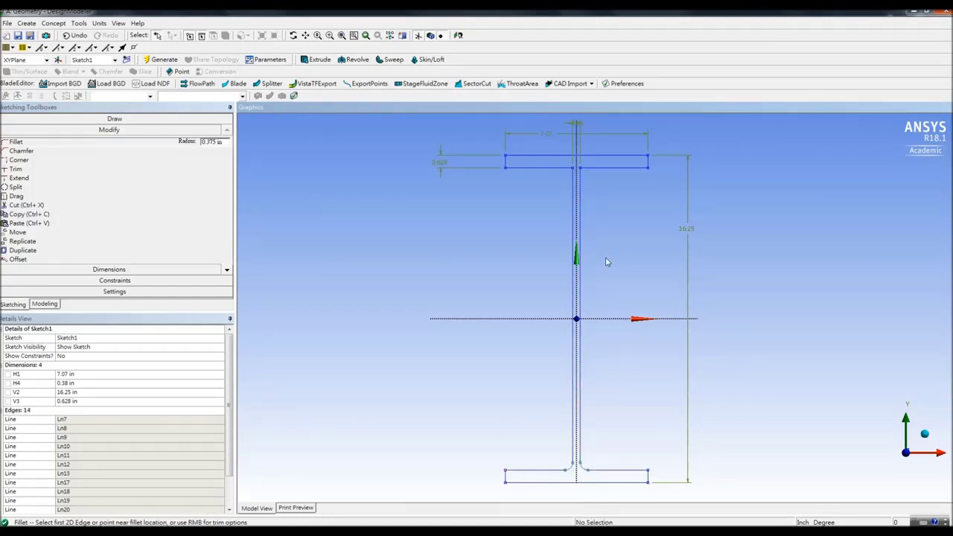
pyautogui.click(560, 173)
pyautogui.click(571, 184)
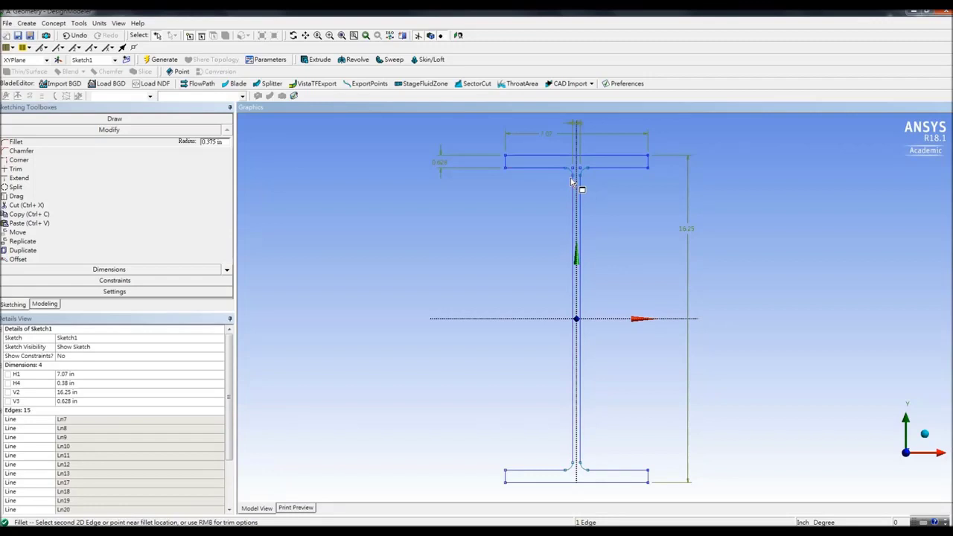
# - Move the overall height dimension slightly farther from the profile, with its text at the level of the X axis
pyautogui.click(128, 268)
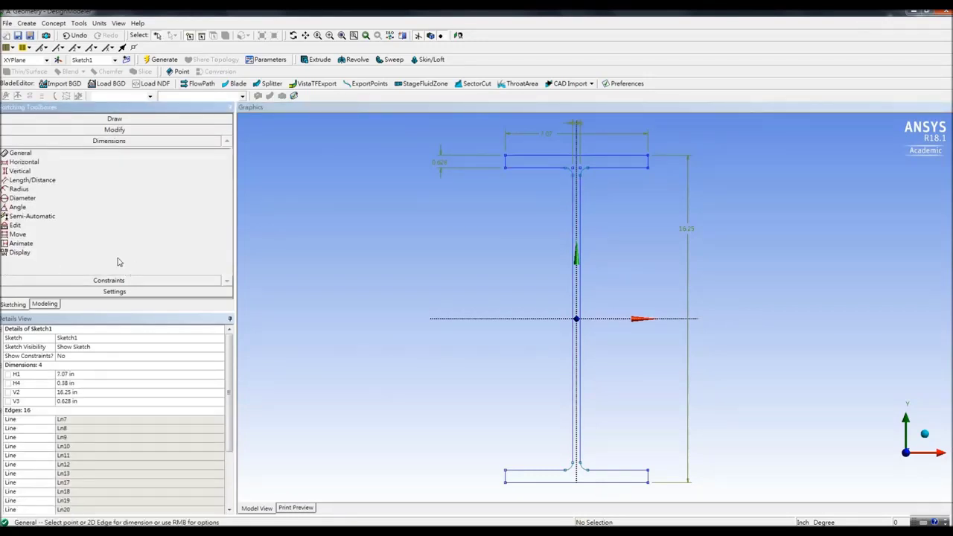
pyautogui.click(64, 235)
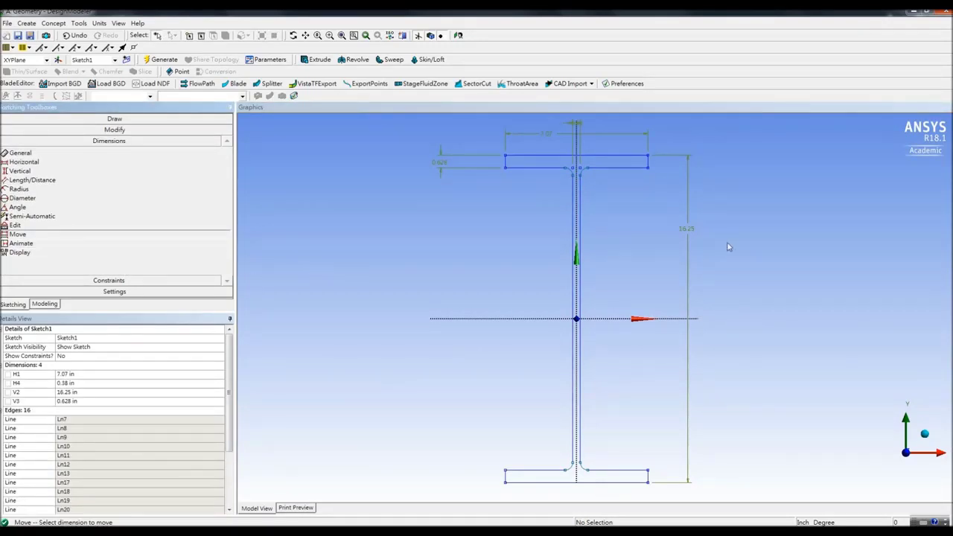
pyautogui.click(687, 228)
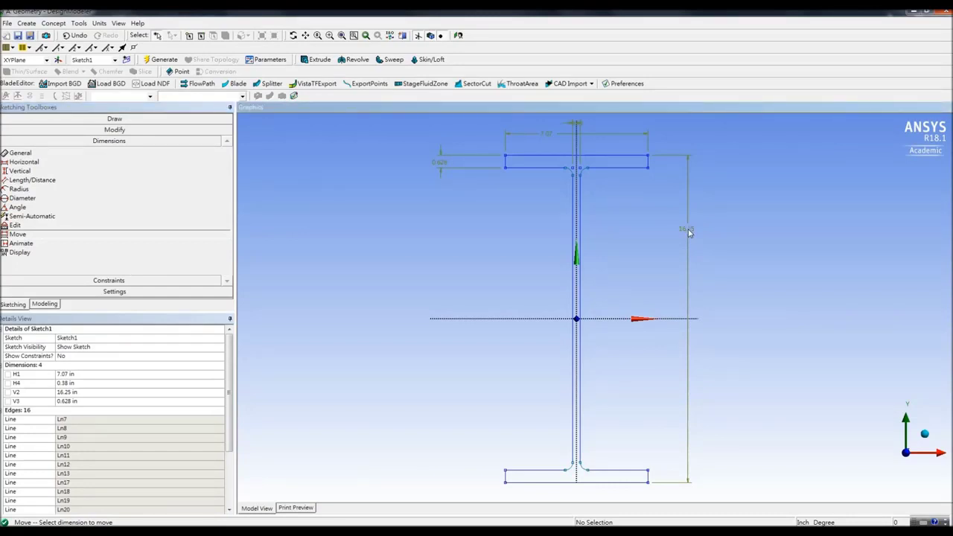
pyautogui.click(687, 229)
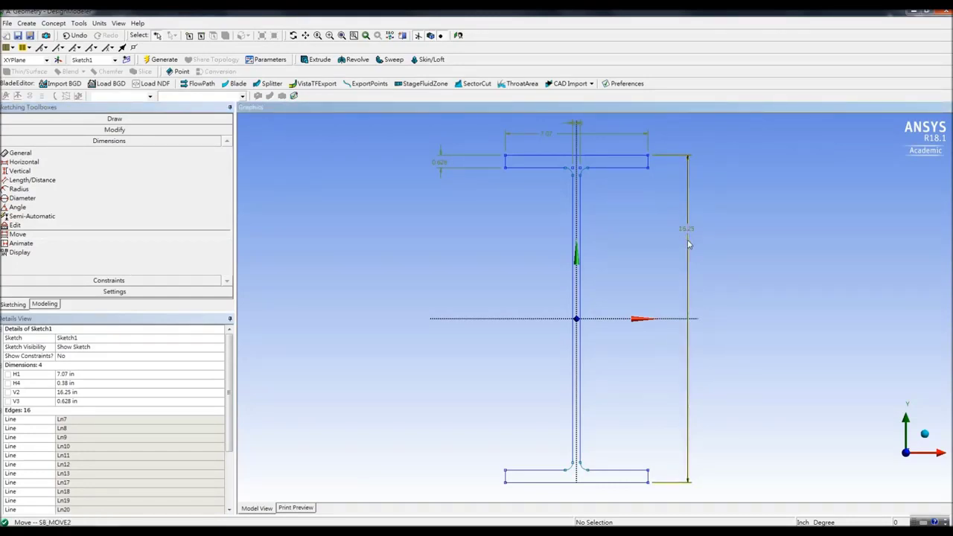
pyautogui.click(687, 240)
pyautogui.click(685, 241)
pyautogui.click(698, 319)
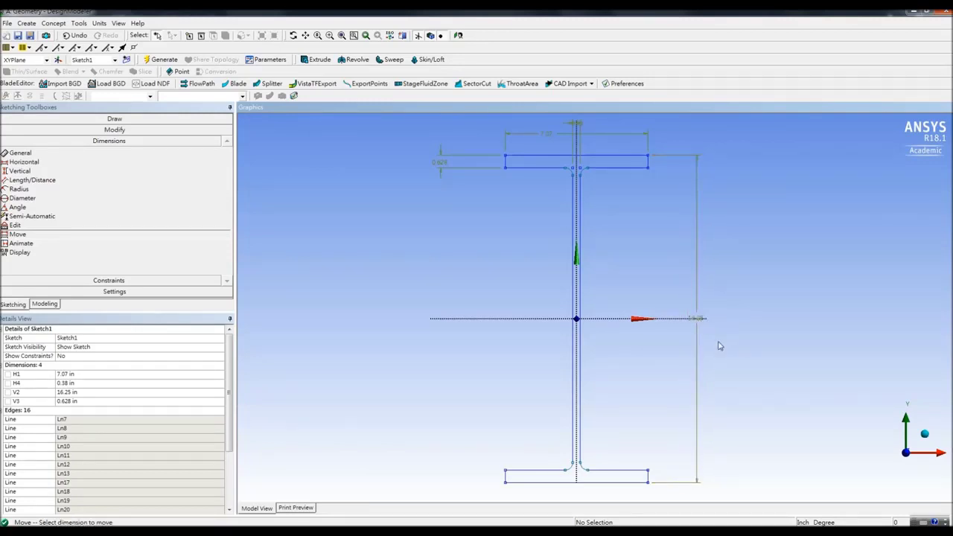
# - Extrude the I-shaped sketch to a fixed depth of 120 in, generate the beam, and hide the plane display
pyautogui.click(928, 438)
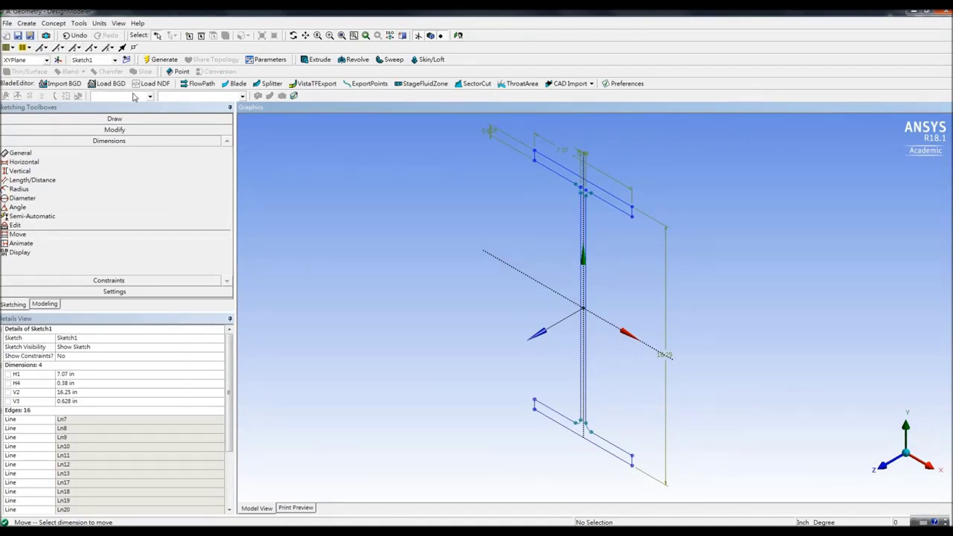
pyautogui.click(316, 60)
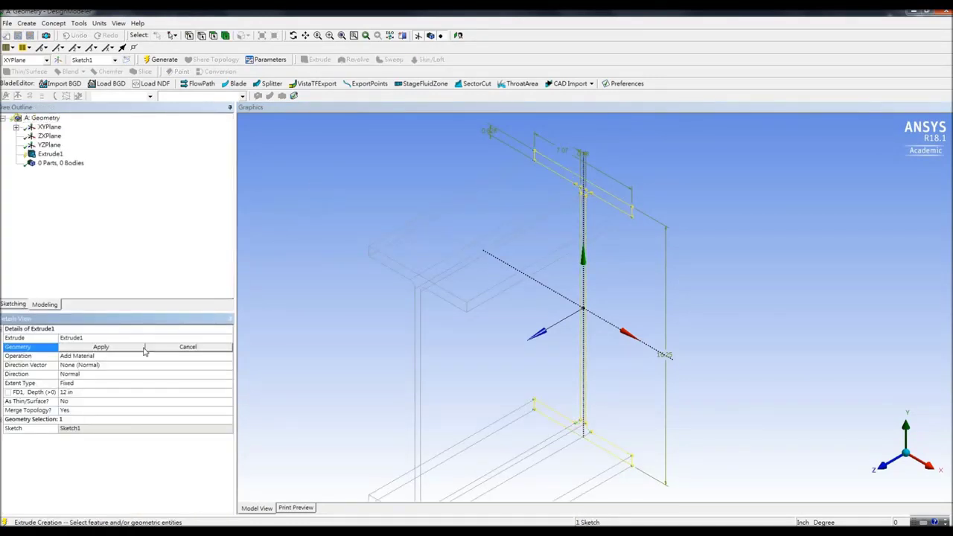
pyautogui.click(102, 347)
pyautogui.click(191, 392)
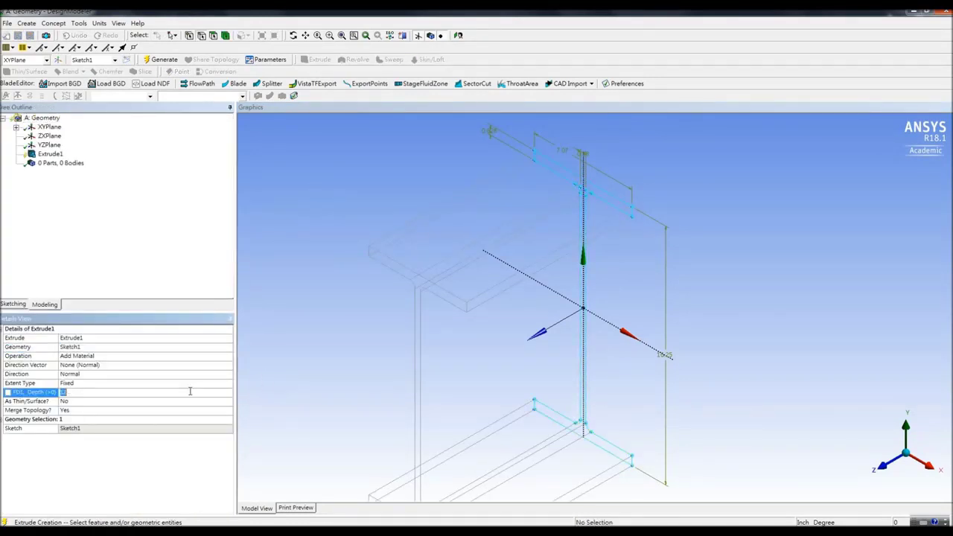
pyautogui.write('3')
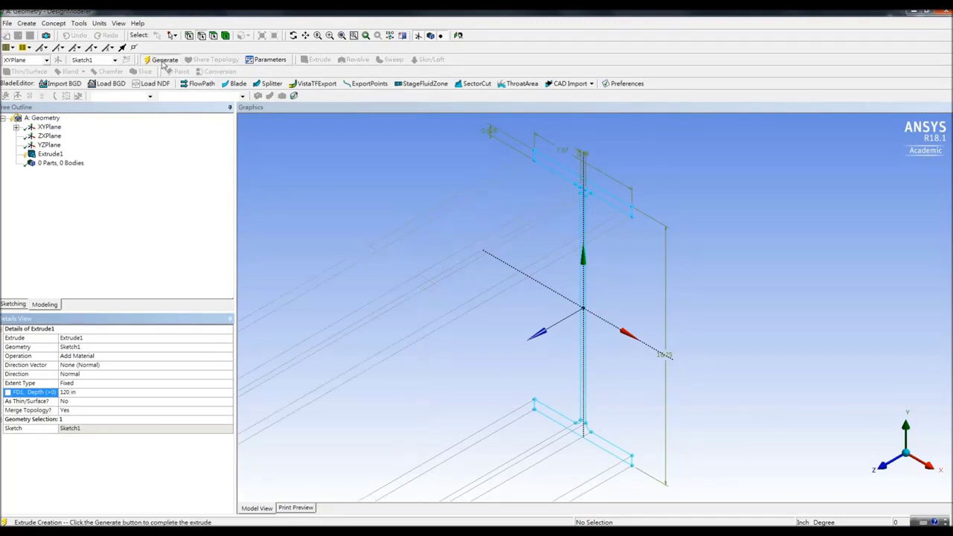
pyautogui.click(162, 60)
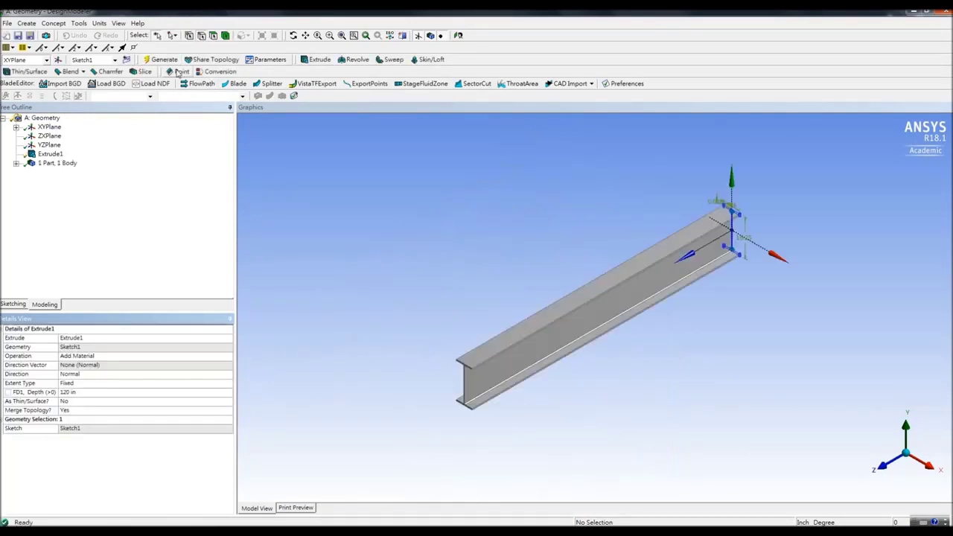
pyautogui.click(418, 36)
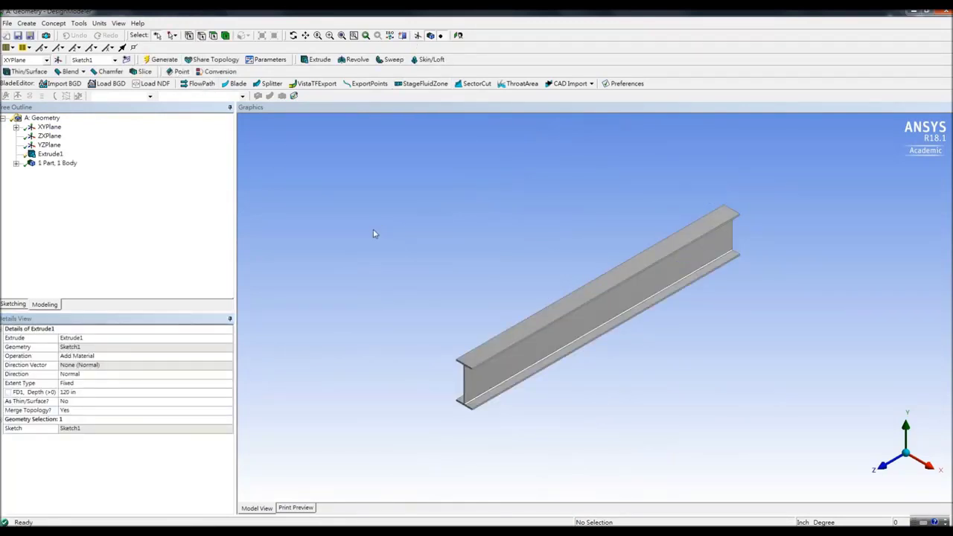
pyautogui.click(342, 36)
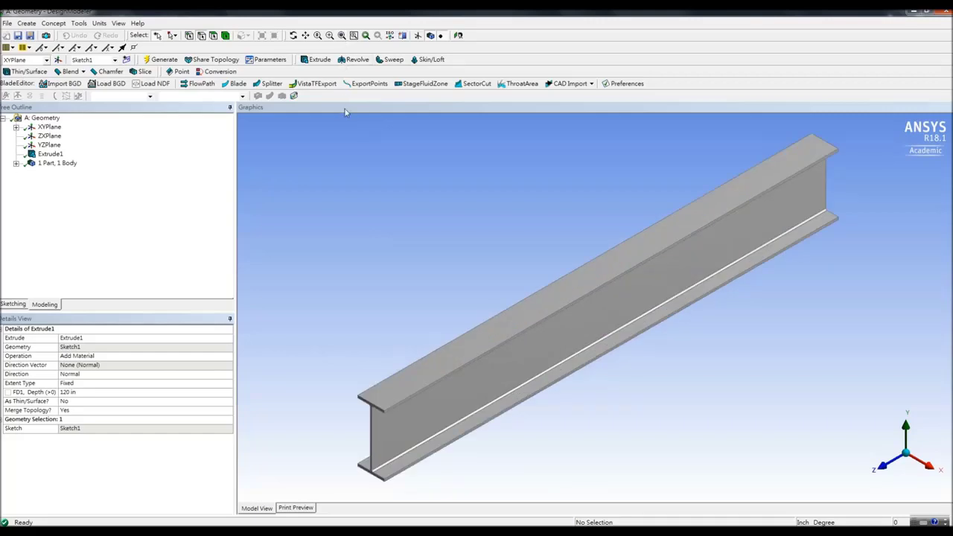